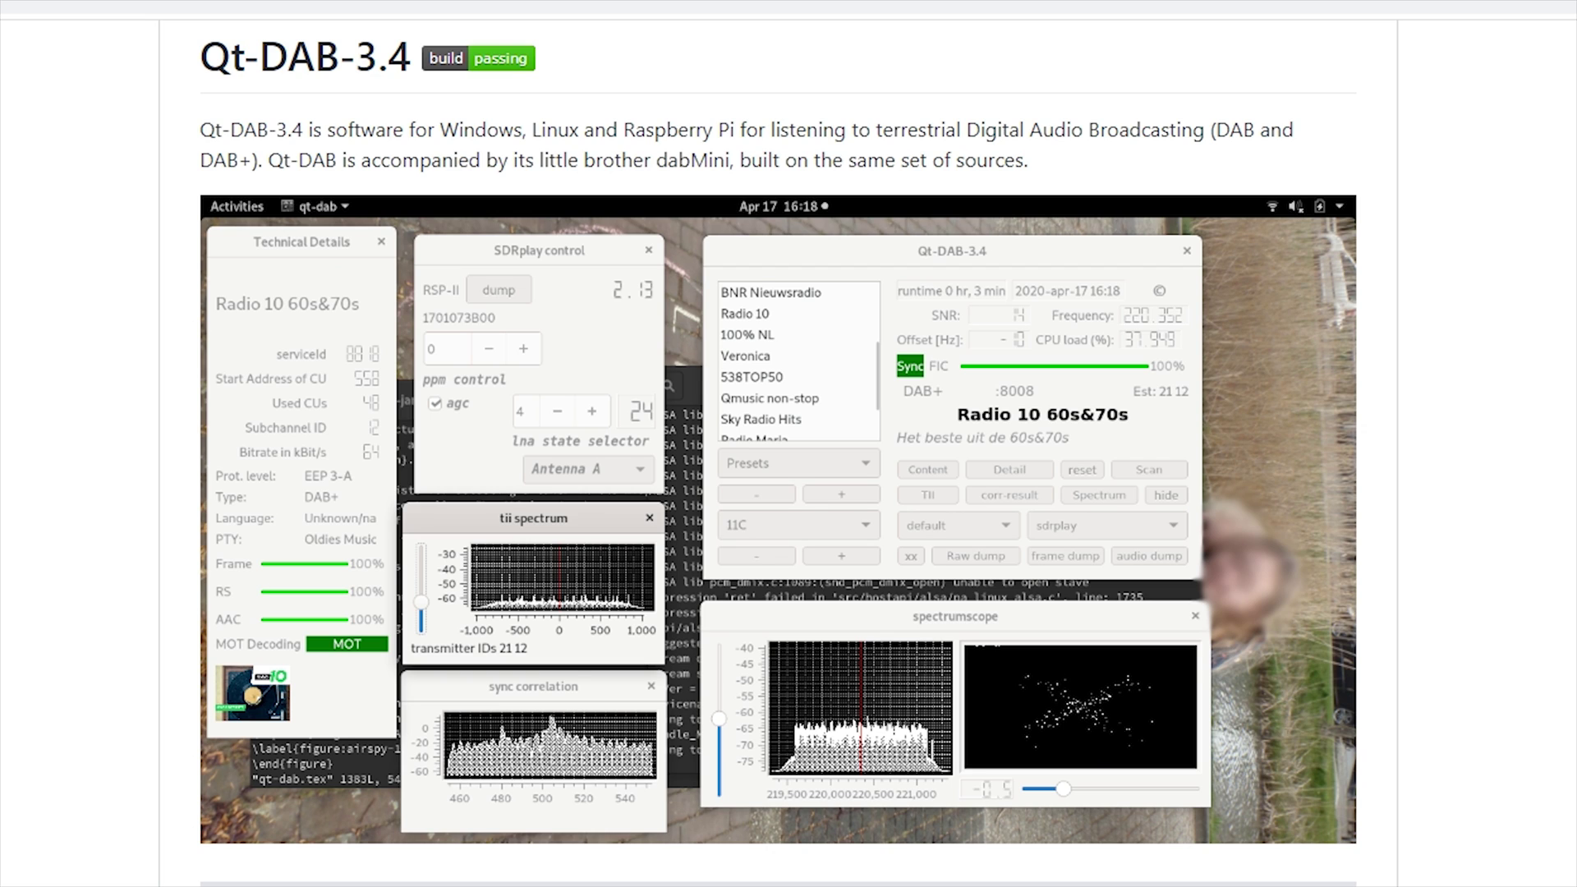
Open the Windows installation section of the qt-dab page in a new tab
scroll(1436, 288, "down", 4)
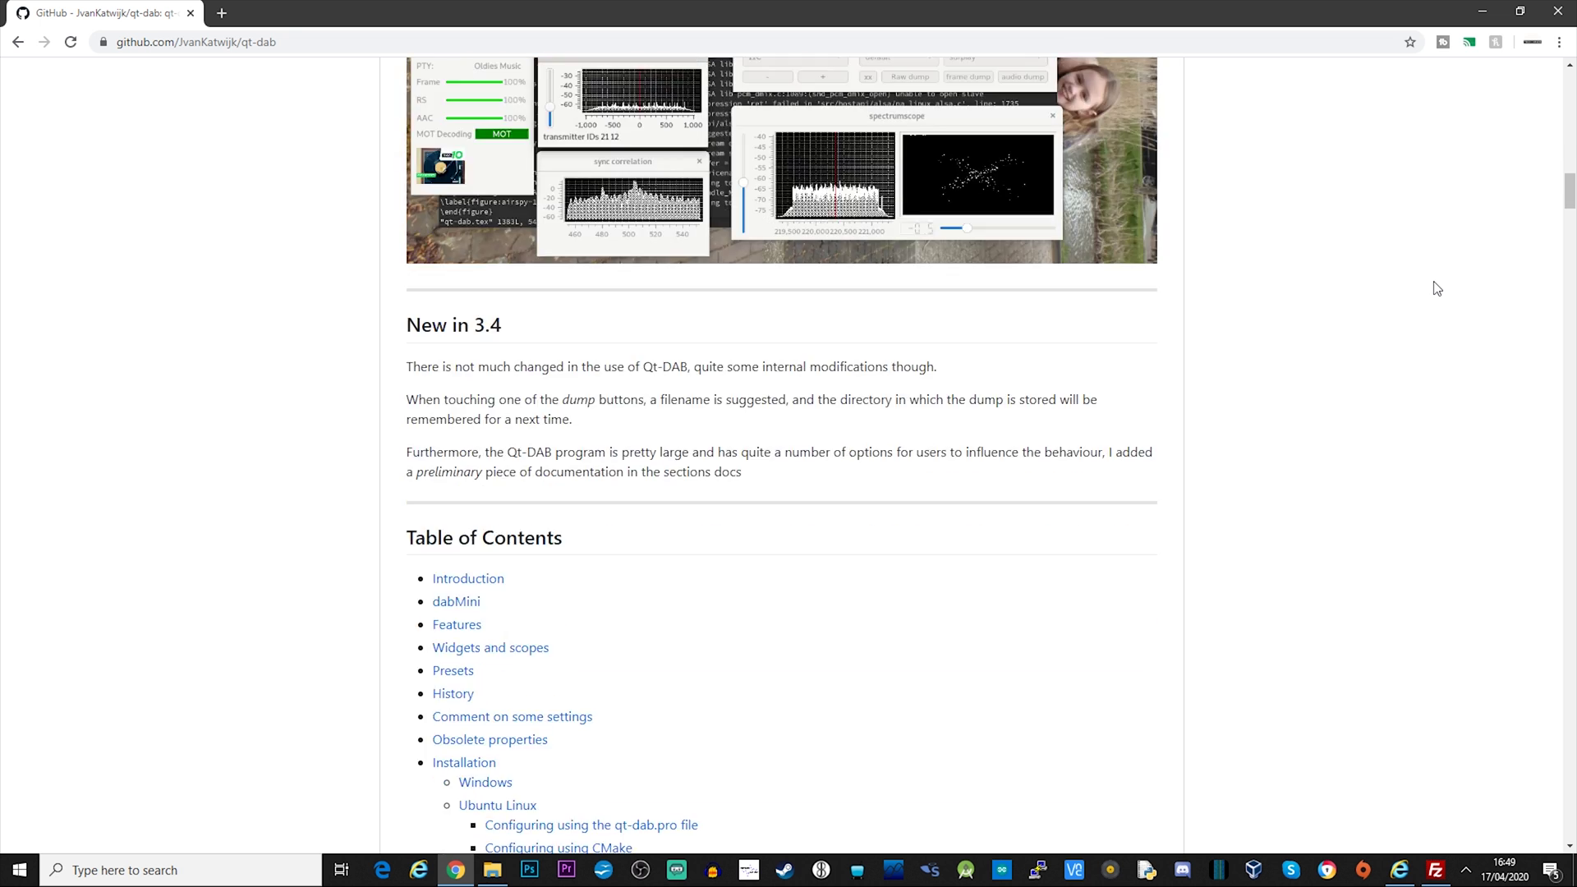
scroll(1436, 288, "down", 4)
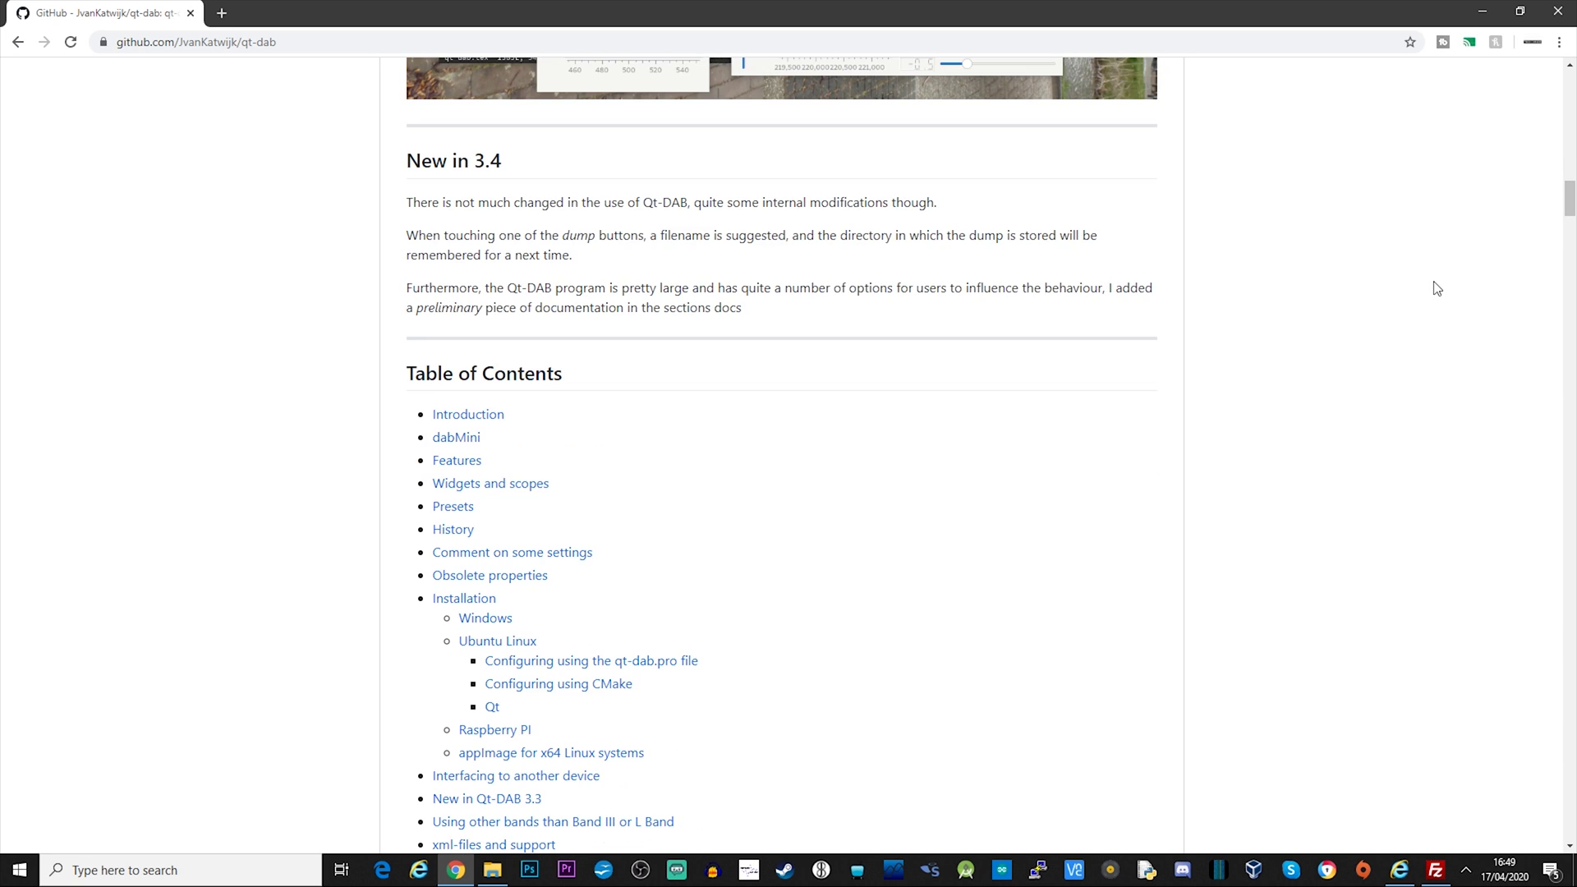
scroll(1436, 288, "down", 1)
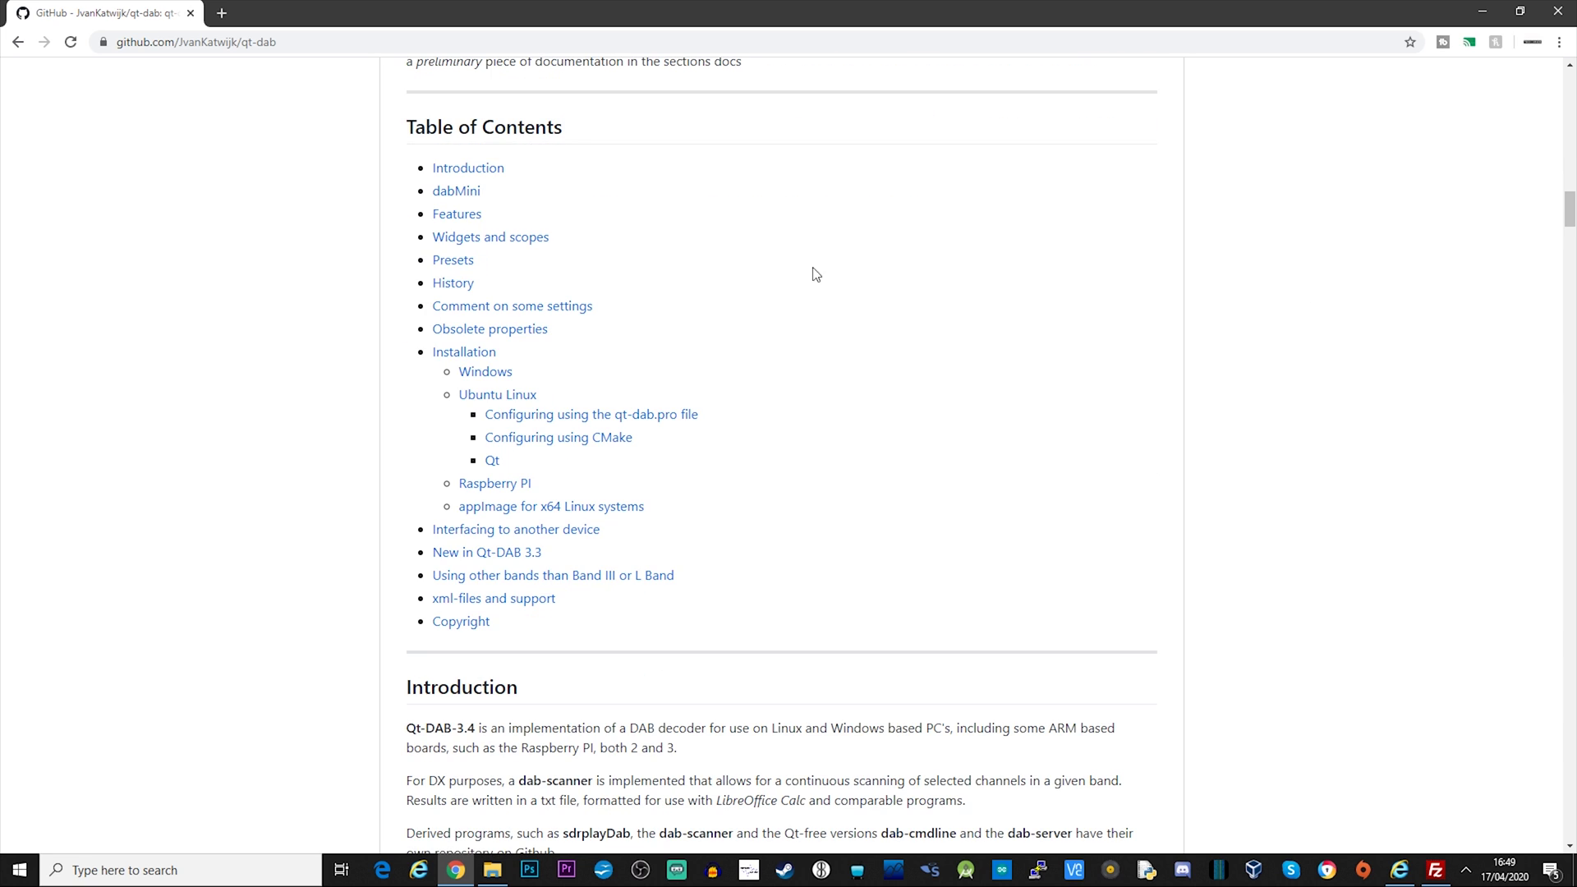
middle_click(485, 374)
left_click(283, 11)
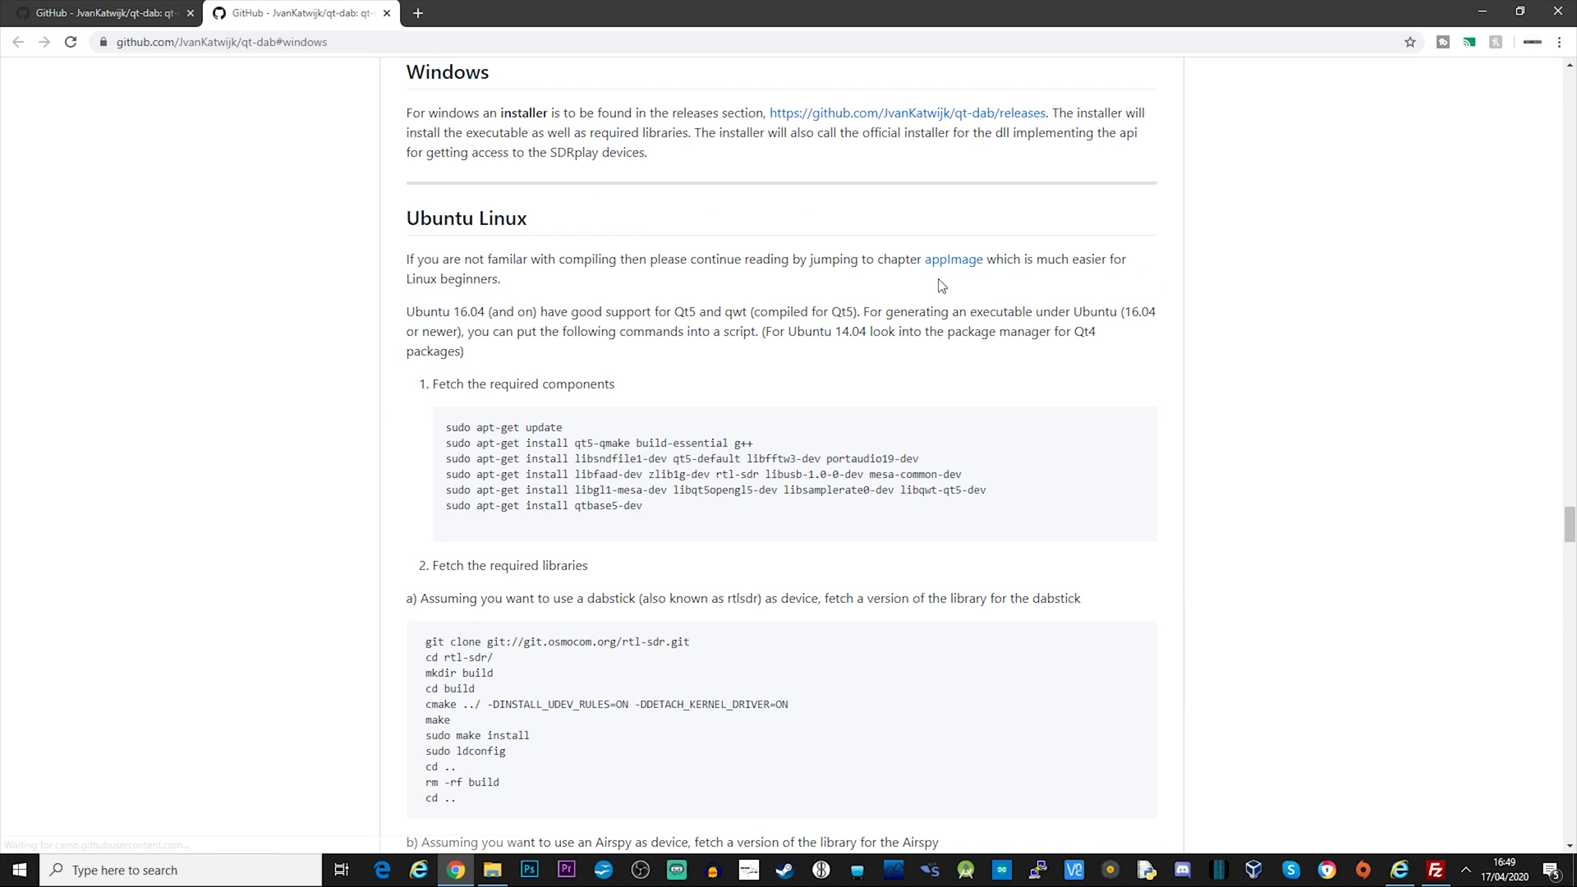
Download setup-qt-dab.exe from the Release build (3.3) assets on the releases page
left_click(894, 114)
scroll(1013, 387, "down", 6)
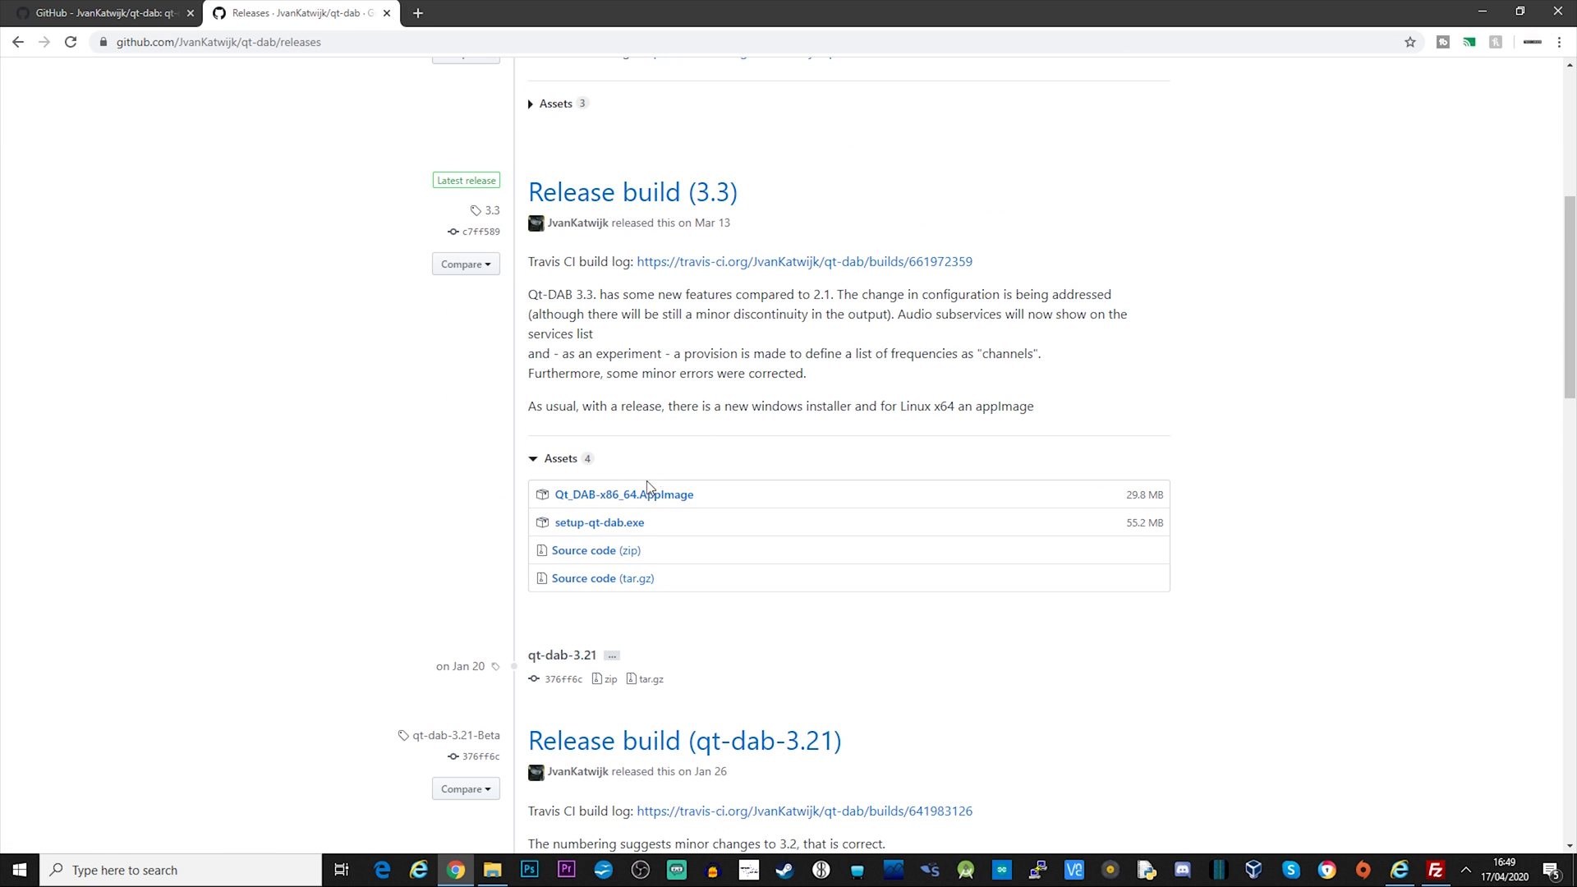
left_click(628, 525)
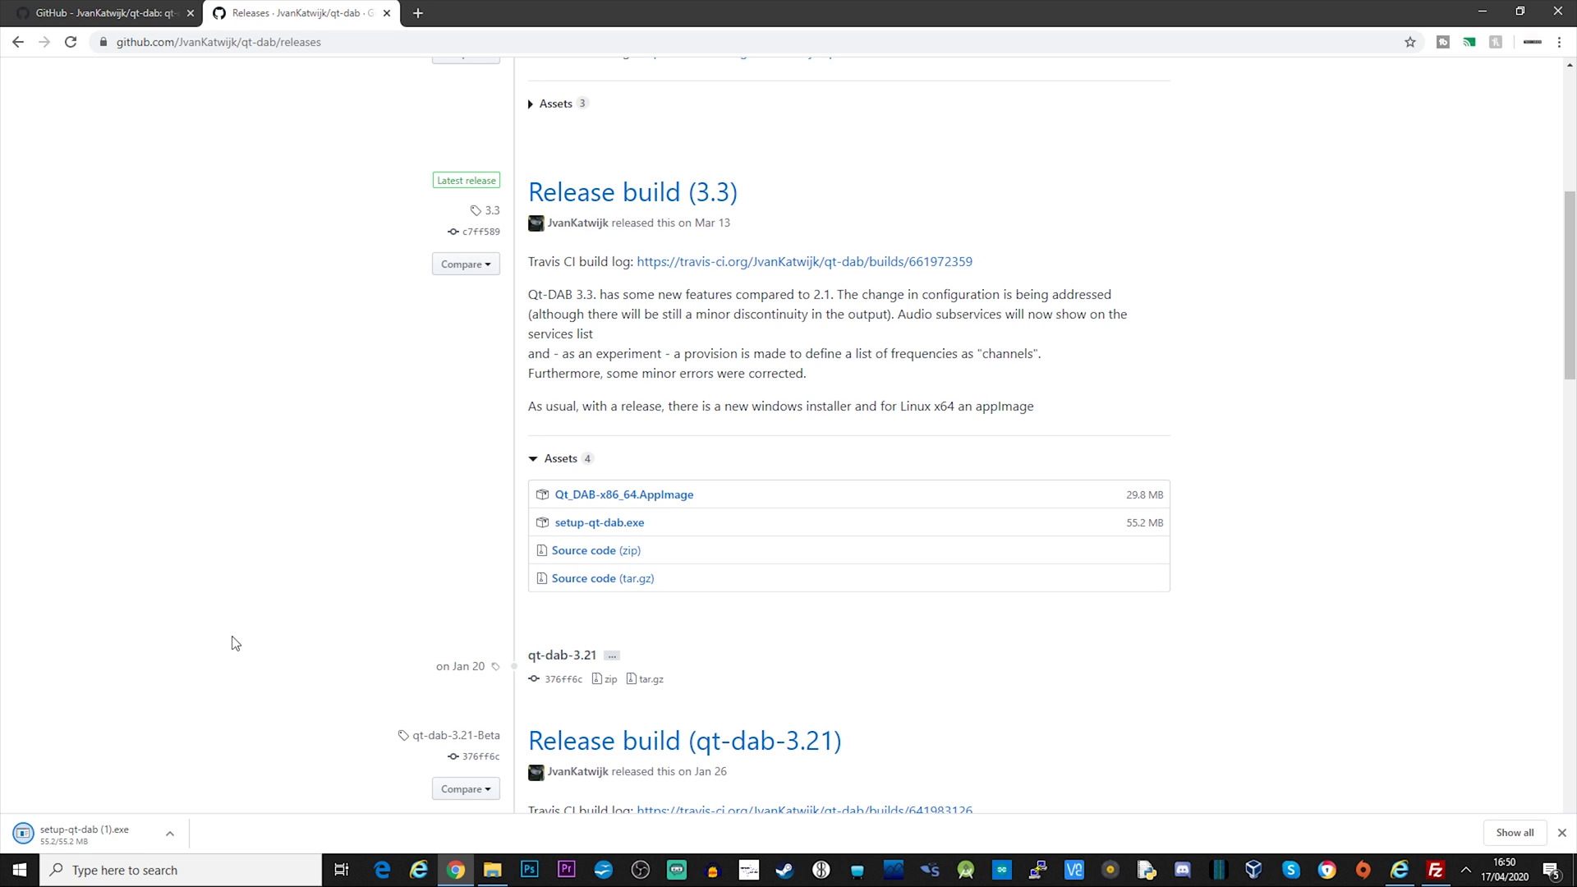
Run the downloaded installer past the SmartScreen warning and approve the UAC prompt
left_click(122, 835)
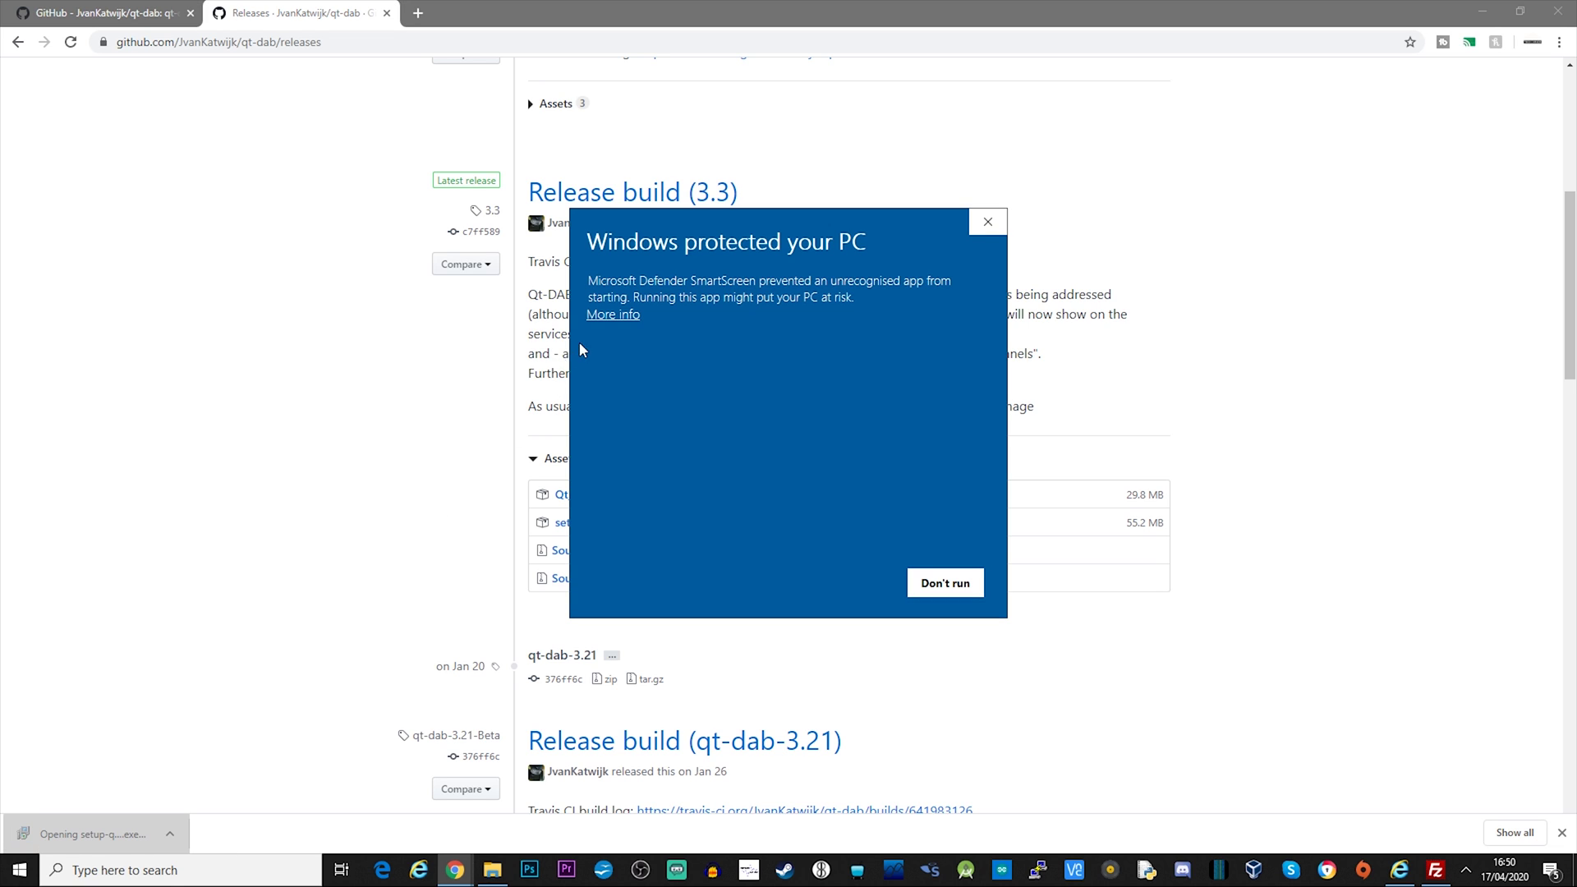
left_click(612, 317)
left_click(841, 593)
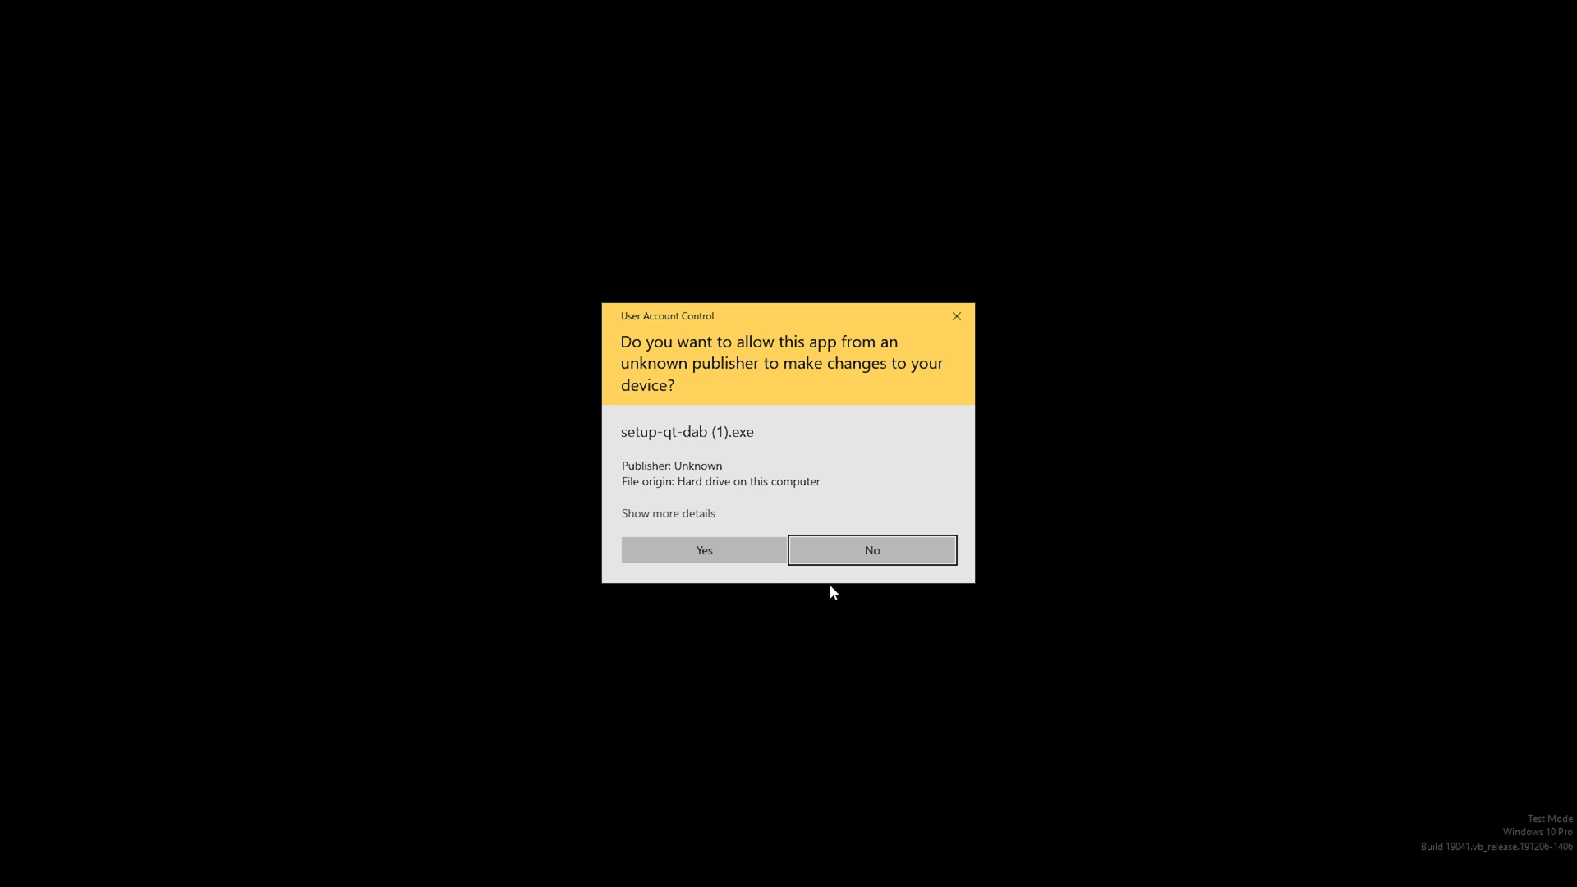
left_click(713, 553)
Accept the licence, keep the default location, add a desktop shortcut, install and launch Qt-DAB
left_click(685, 519)
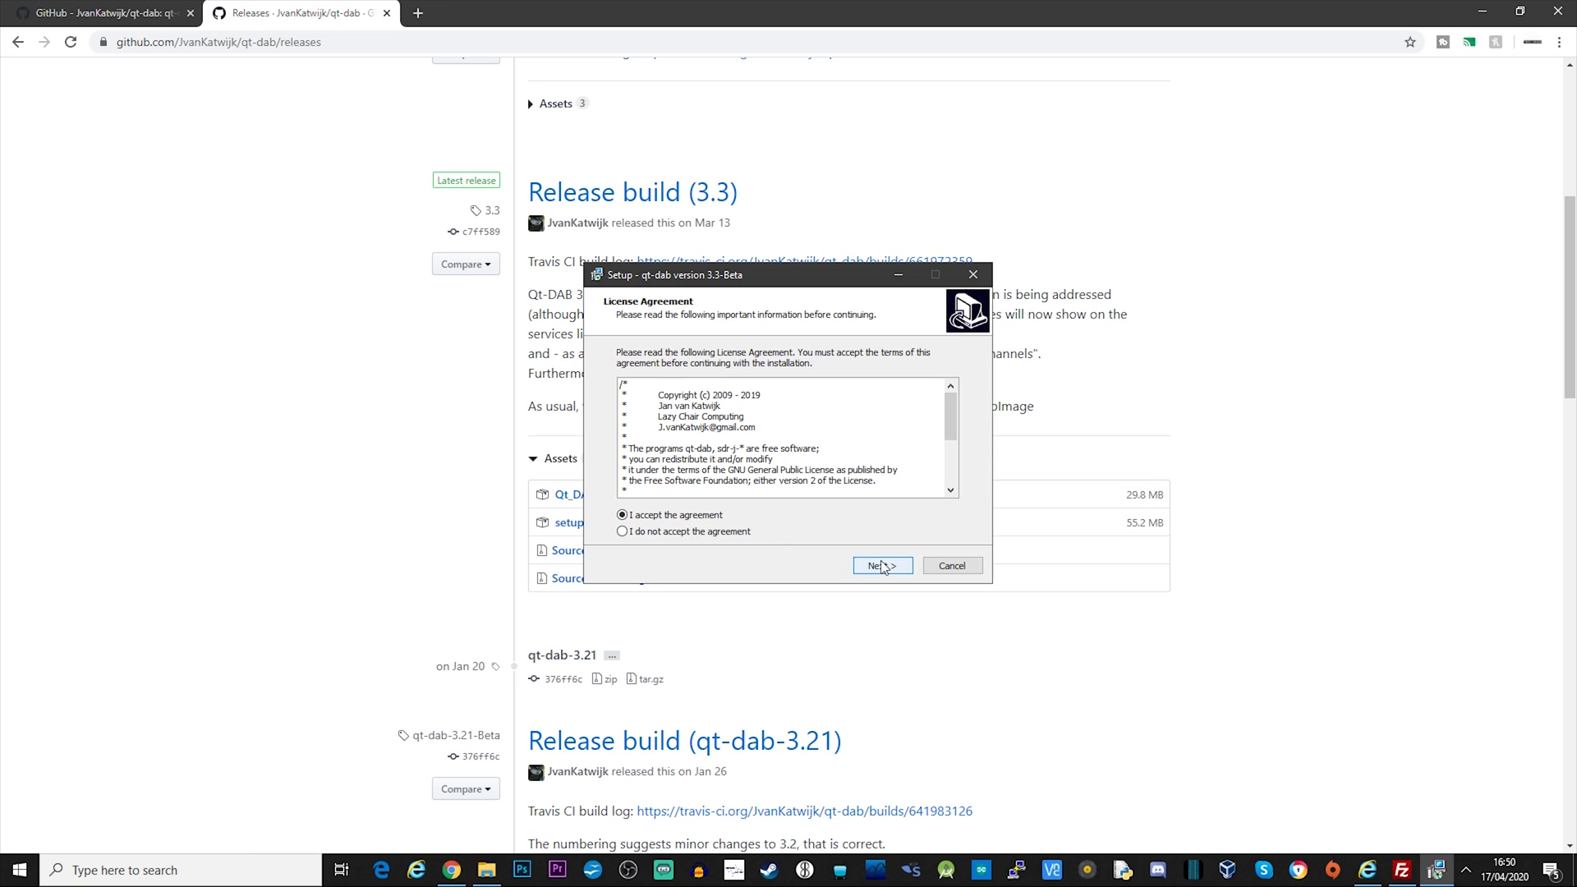
left_click(883, 566)
left_click(883, 566)
left_click(885, 568)
left_click(725, 405)
left_click(880, 567)
left_click(880, 565)
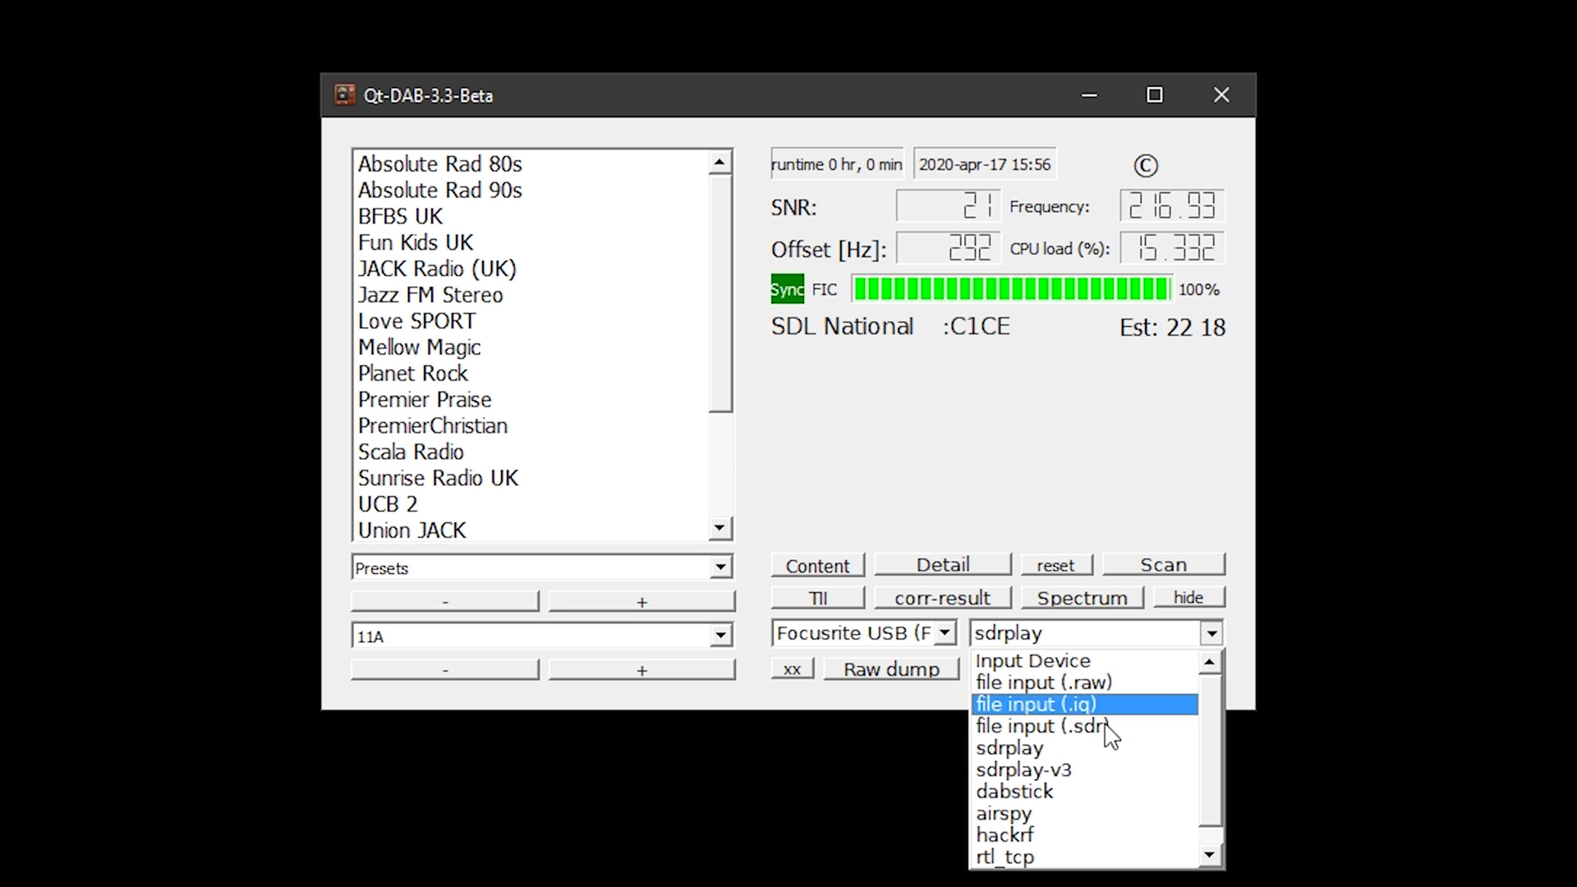
left_click(1091, 746)
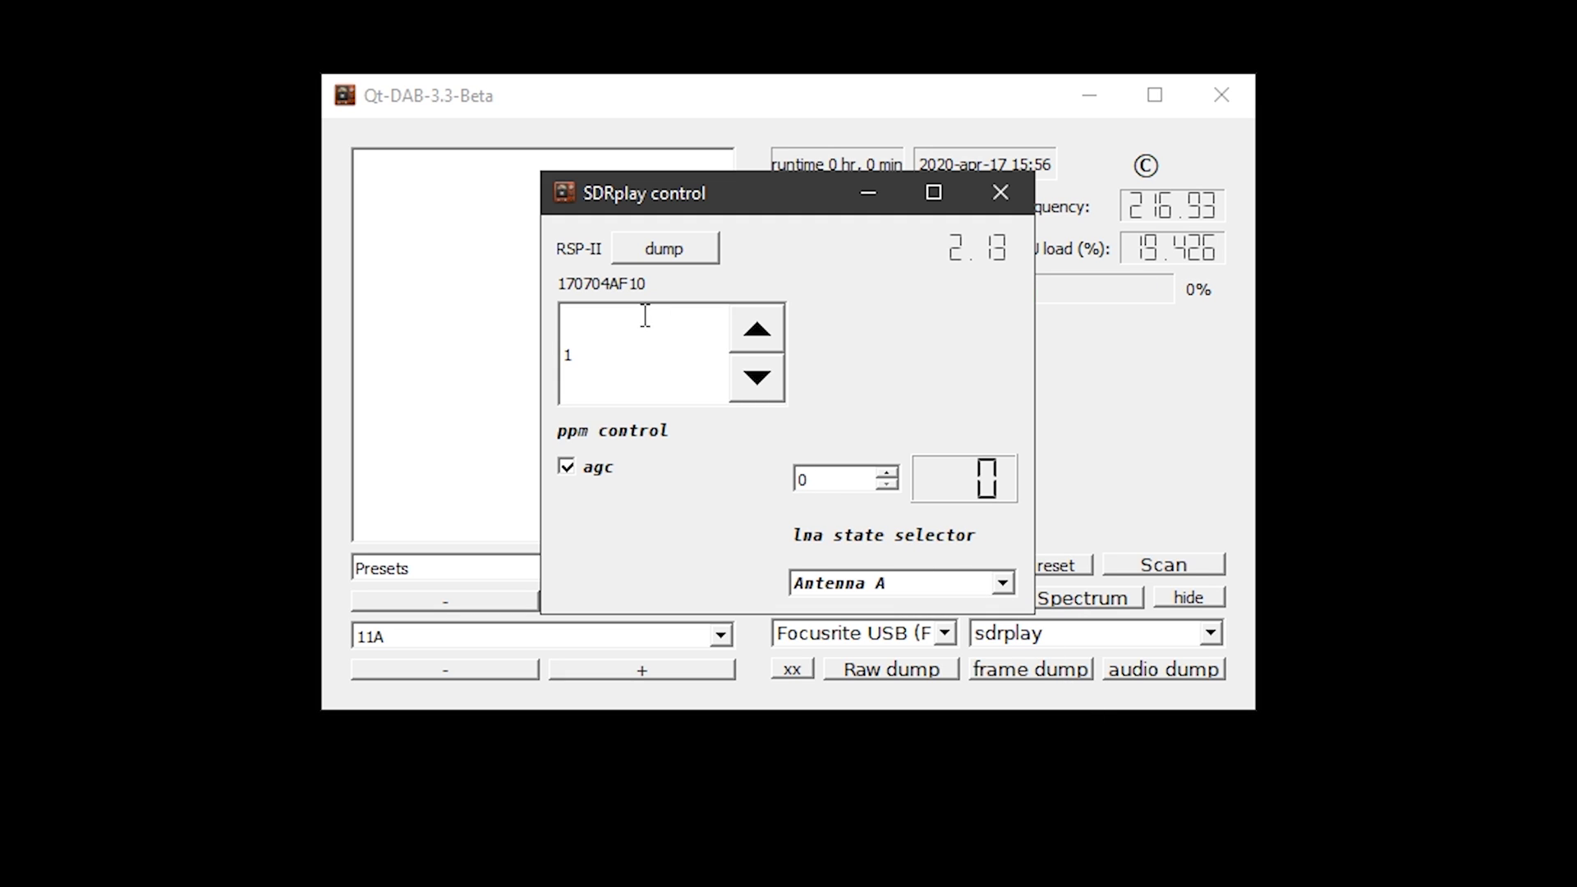
Keep Antenna A as the SDRplay input and close the SDRplay control window
left_click(978, 591)
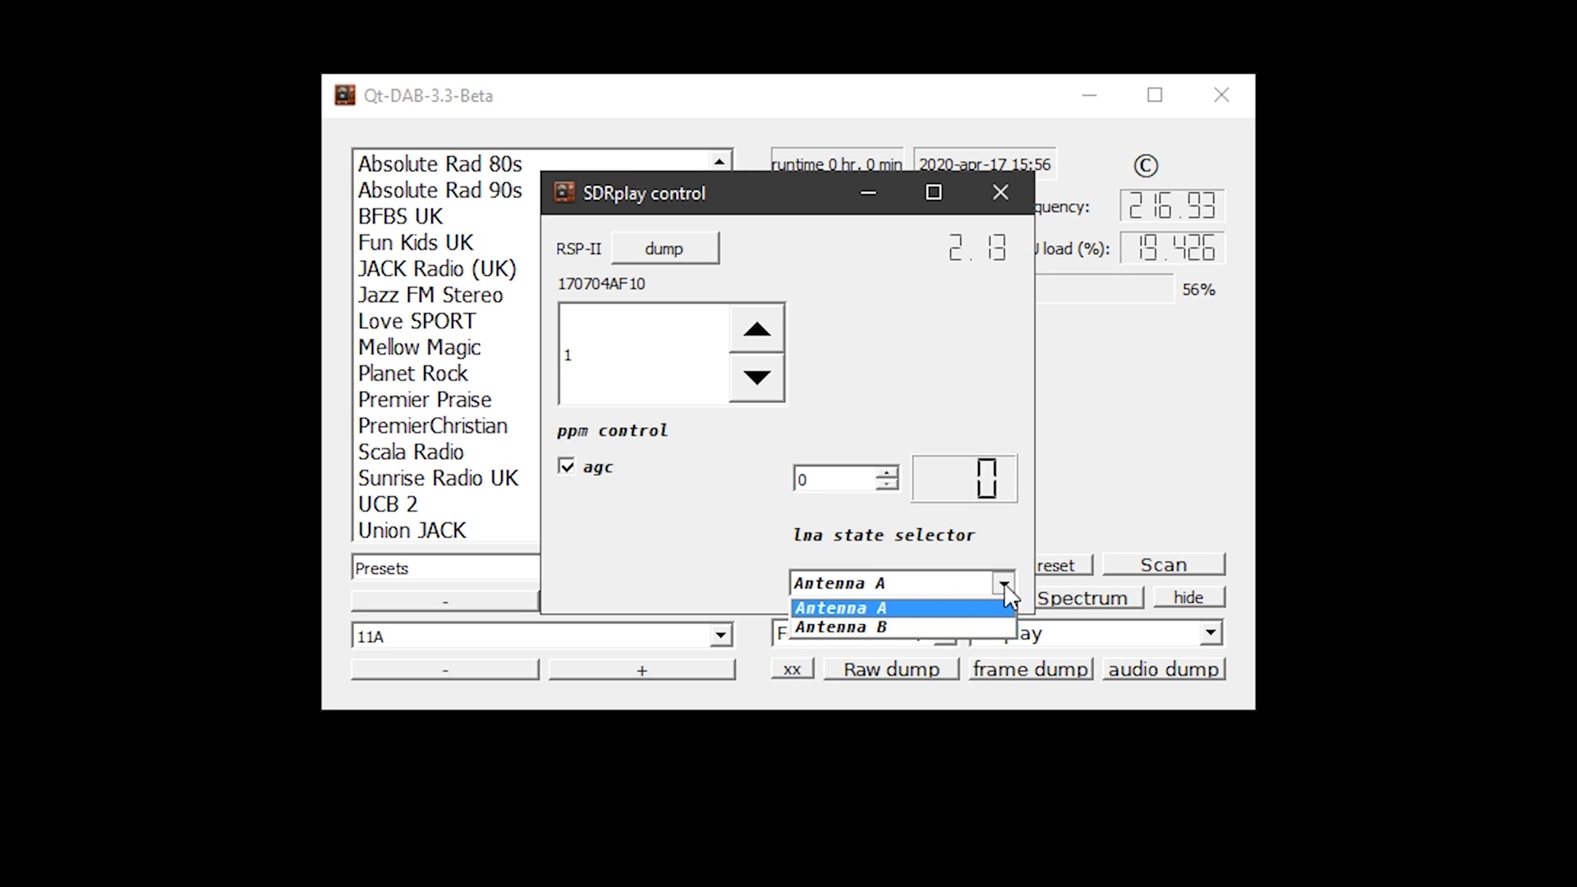
left_click(940, 608)
left_click(1000, 192)
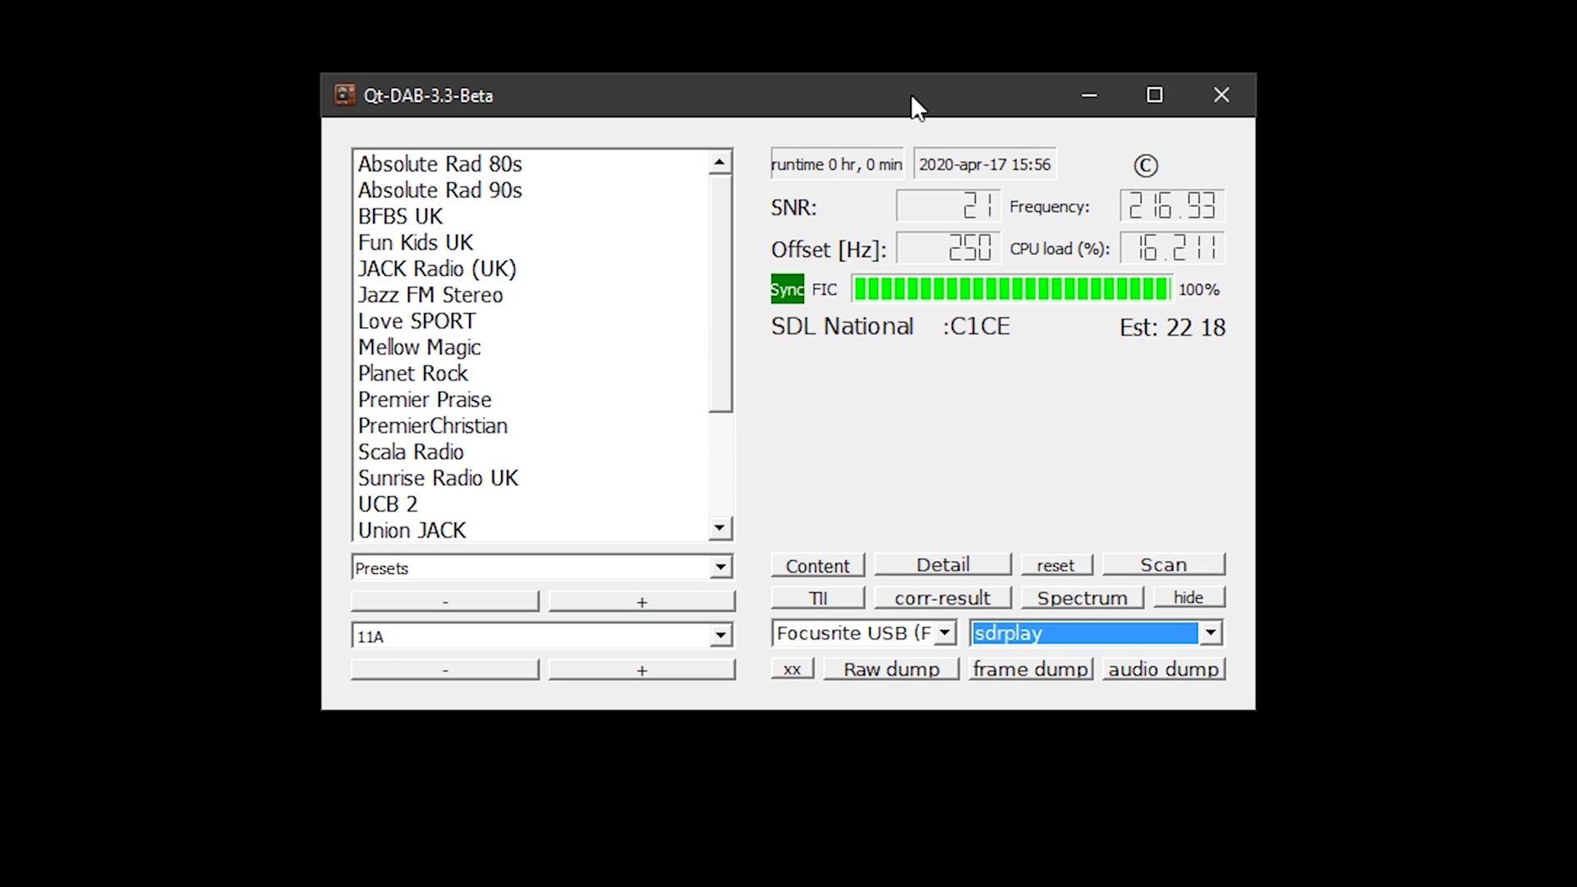
Play Absolute Rad 80s, then Love SPORT from the SDL National service list
left_click(479, 170)
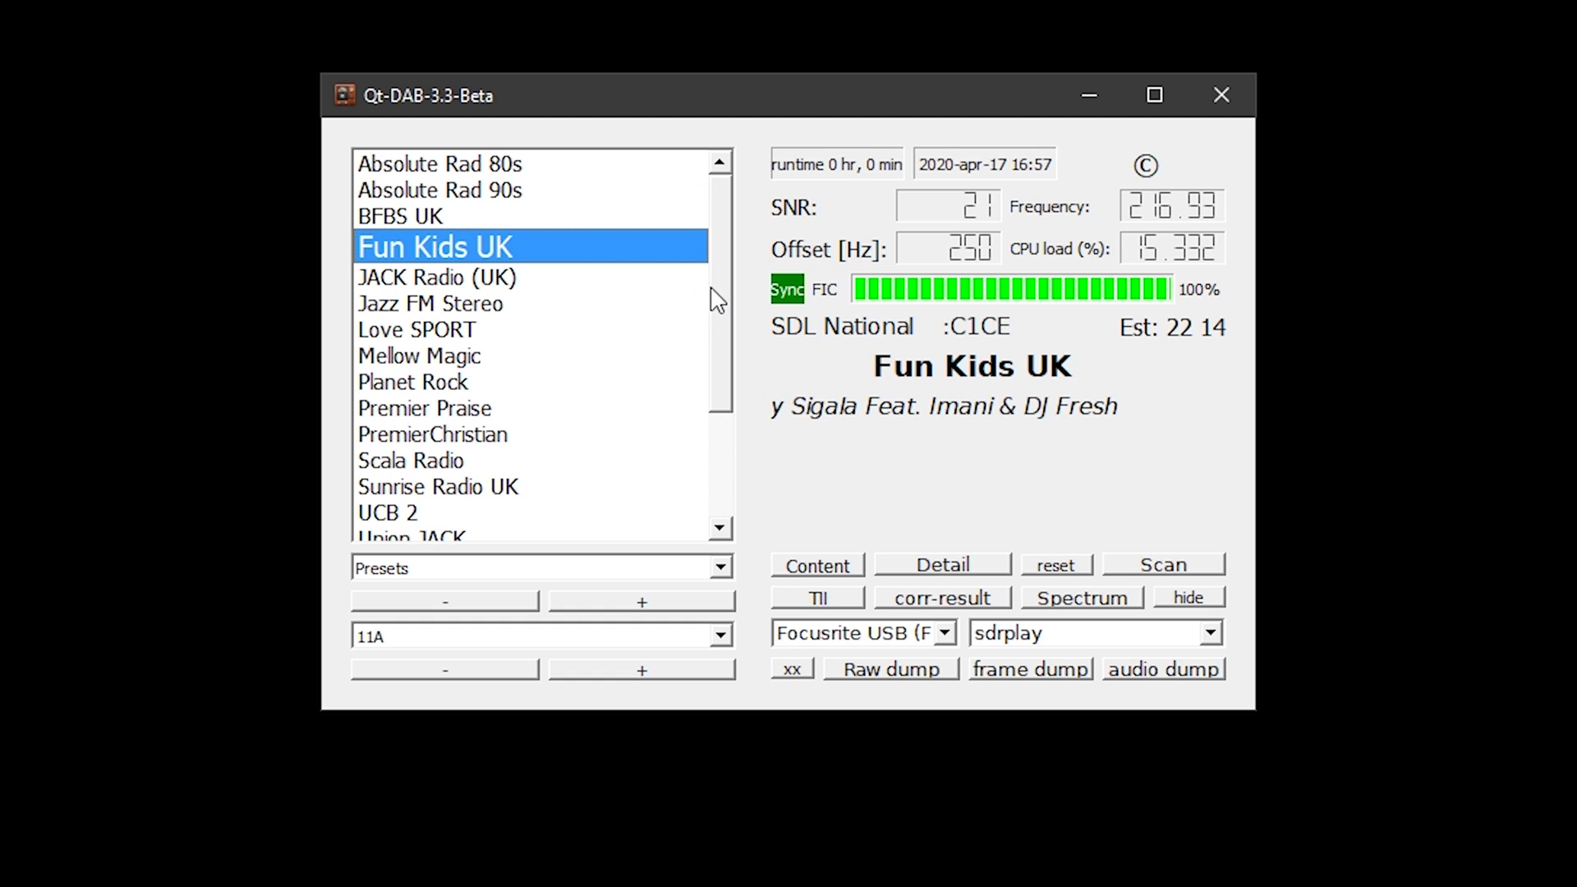
left_click_drag(721, 295, 721, 313)
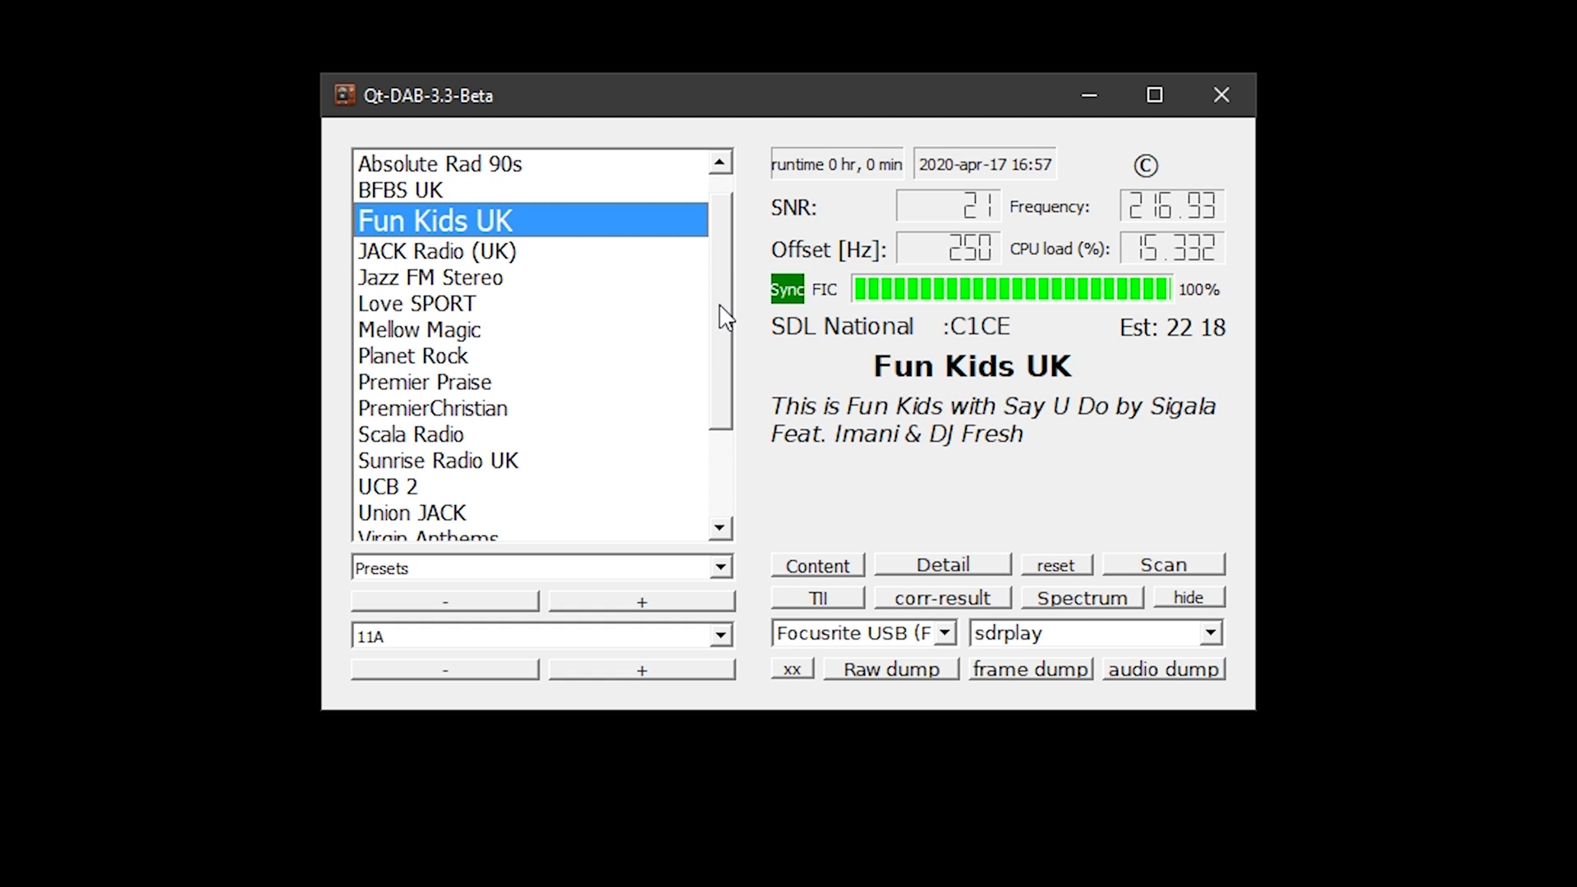
left_click(479, 308)
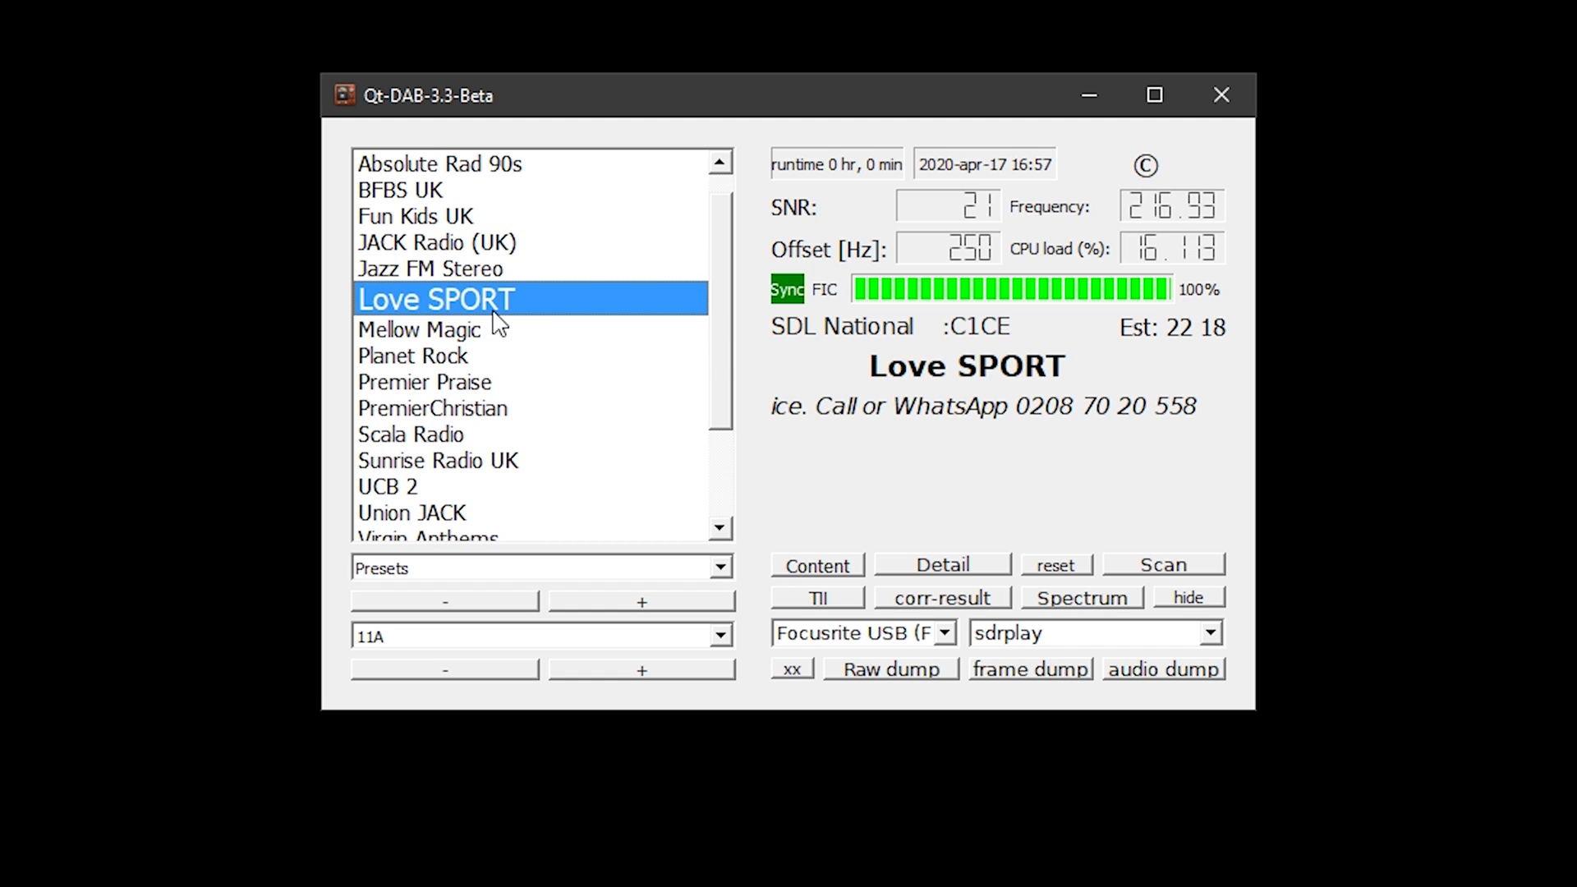
left_click_drag(716, 353, 729, 317)
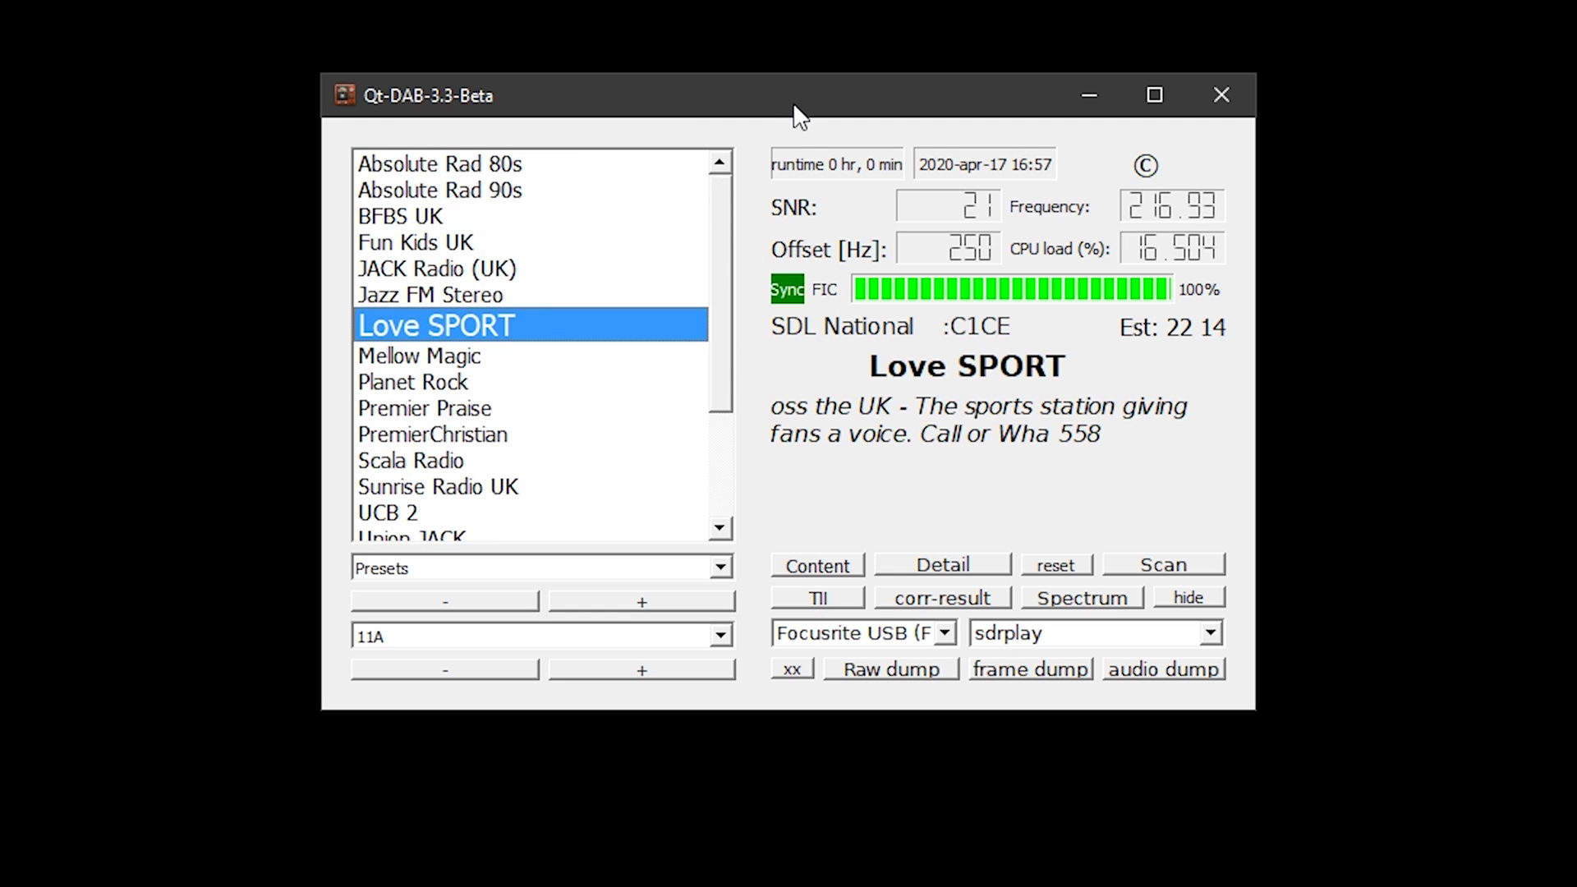
Open the spectrum display above the main Qt-DAB window and check the presets list
mouse_move(796, 113)
left_mouse_down()
mouse_move(785, 65)
mouse_move(806, 100)
left_mouse_up()
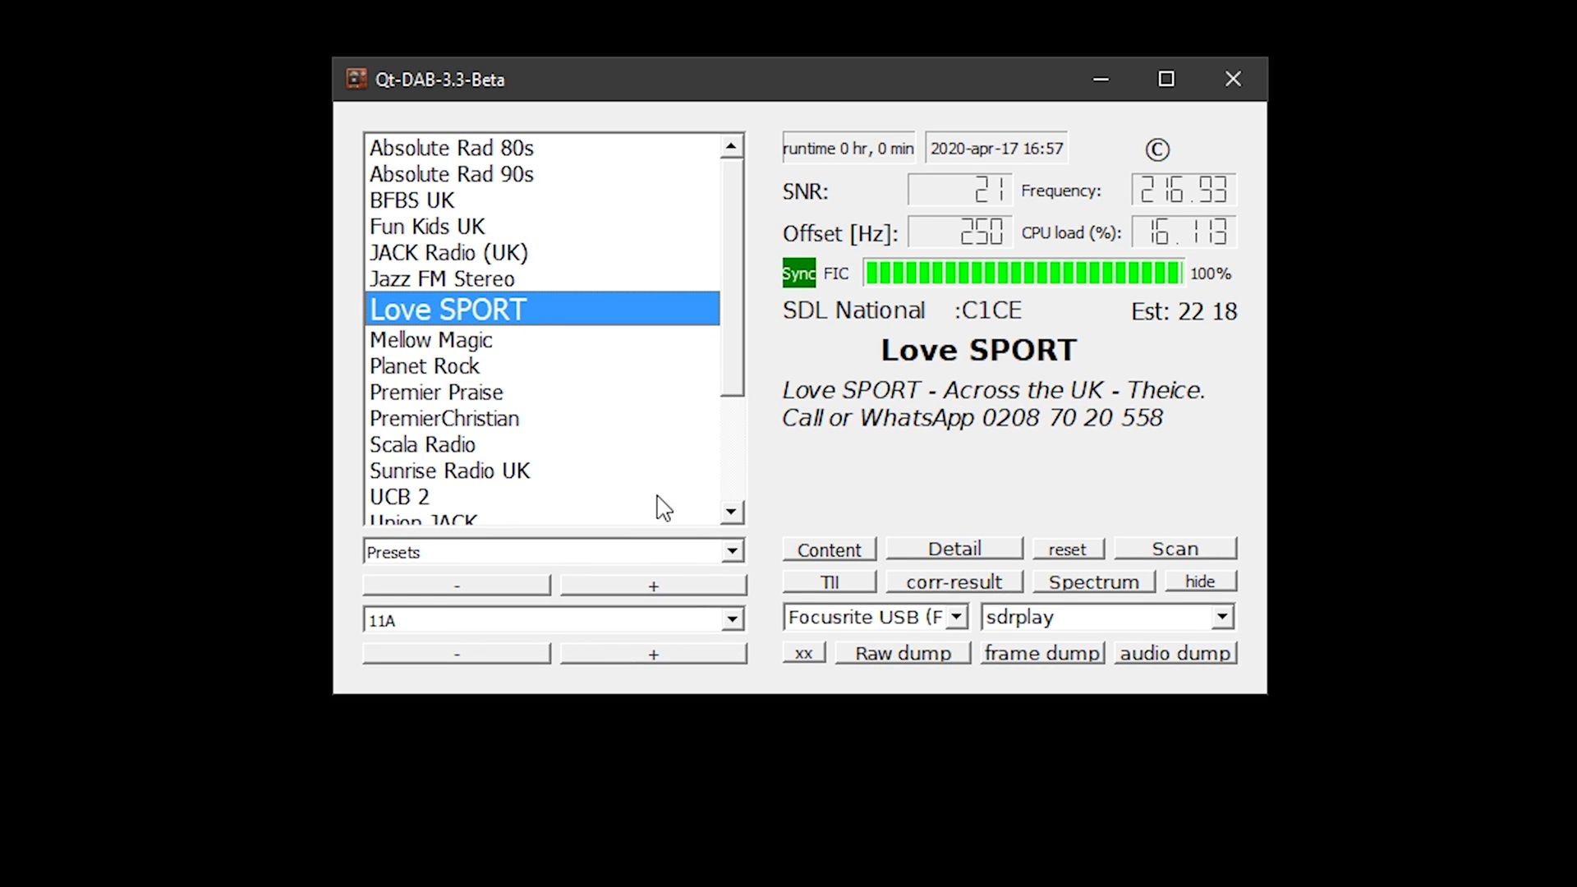
left_click(1074, 585)
mouse_move(861, 253)
left_mouse_down()
mouse_move(886, 218)
mouse_move(854, 6)
left_mouse_up()
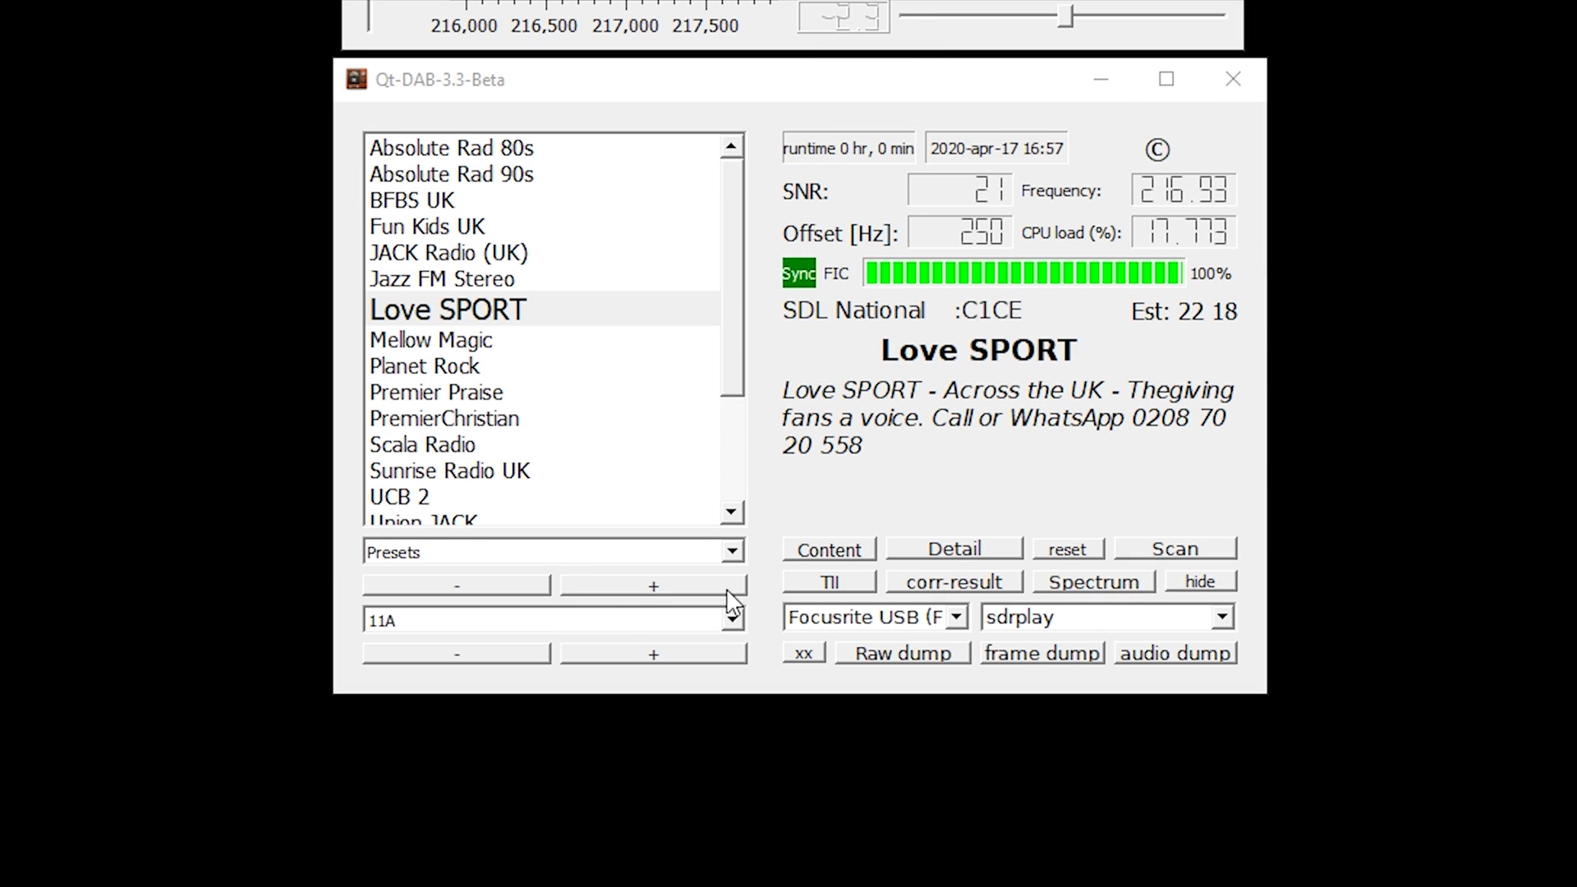
left_click(732, 551)
left_click(741, 568)
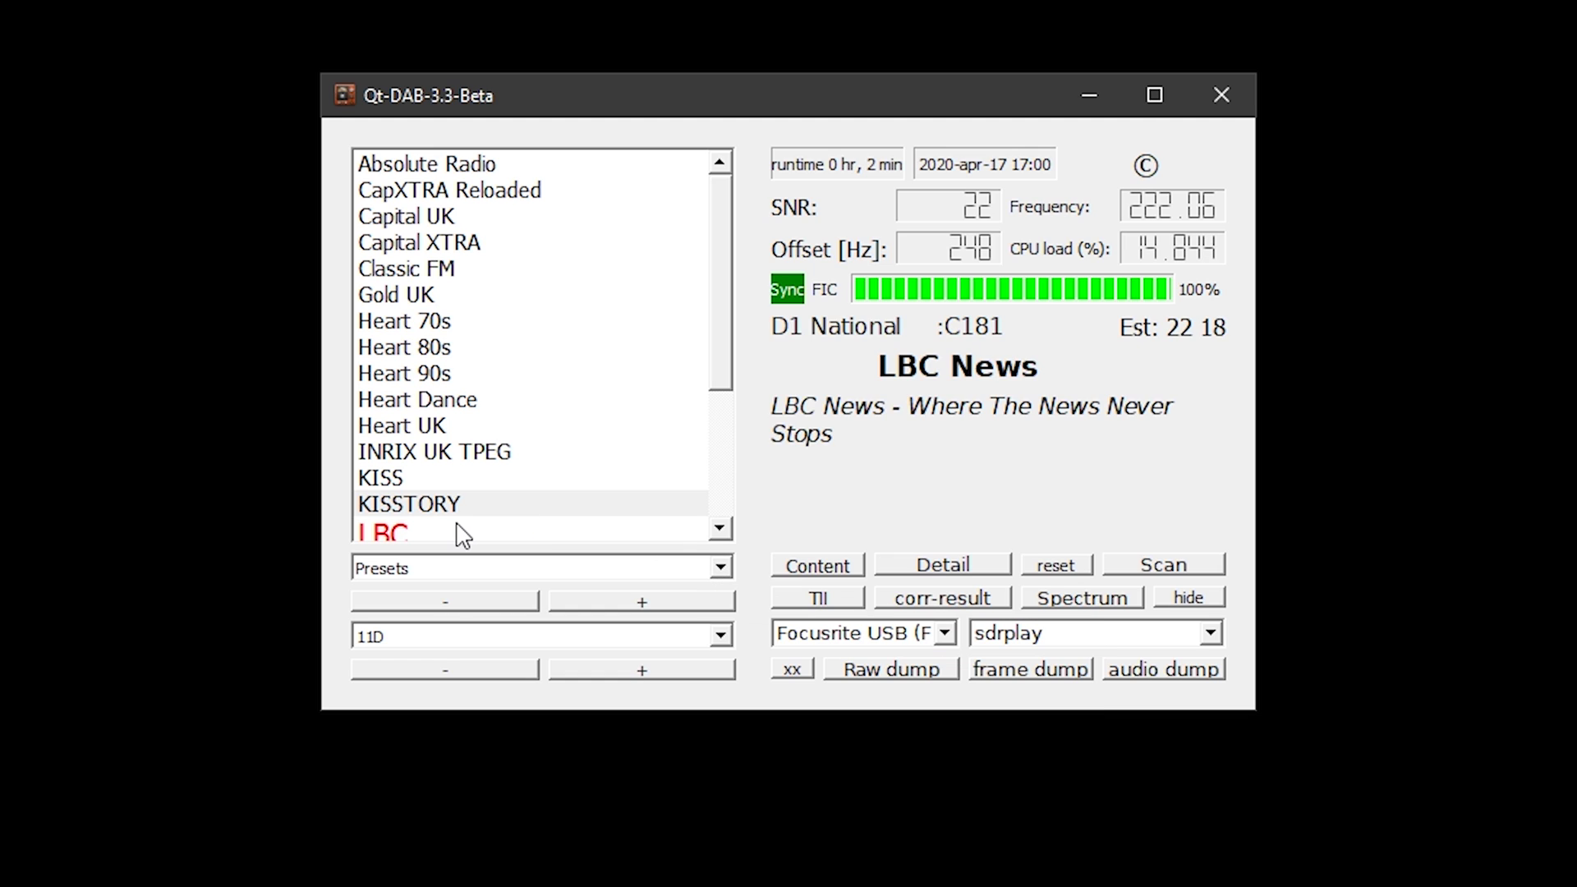
scroll(730, 383, "down", 1)
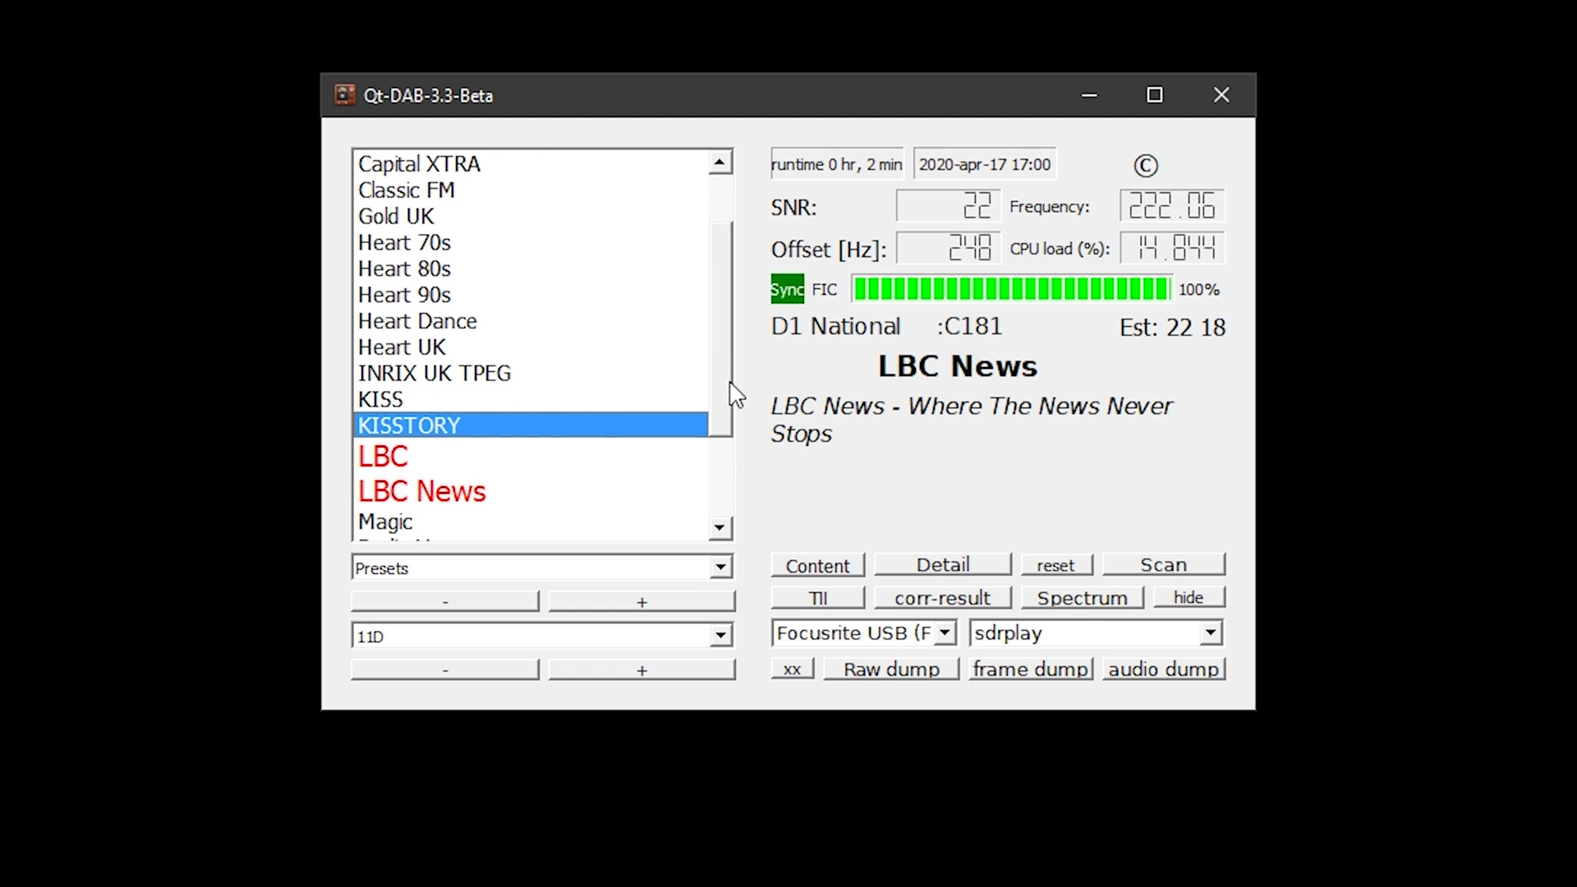
Switch the input device to the Airspy and review its linearity, sensitivity and separate gain settings
left_click(403, 456)
left_click(1211, 632)
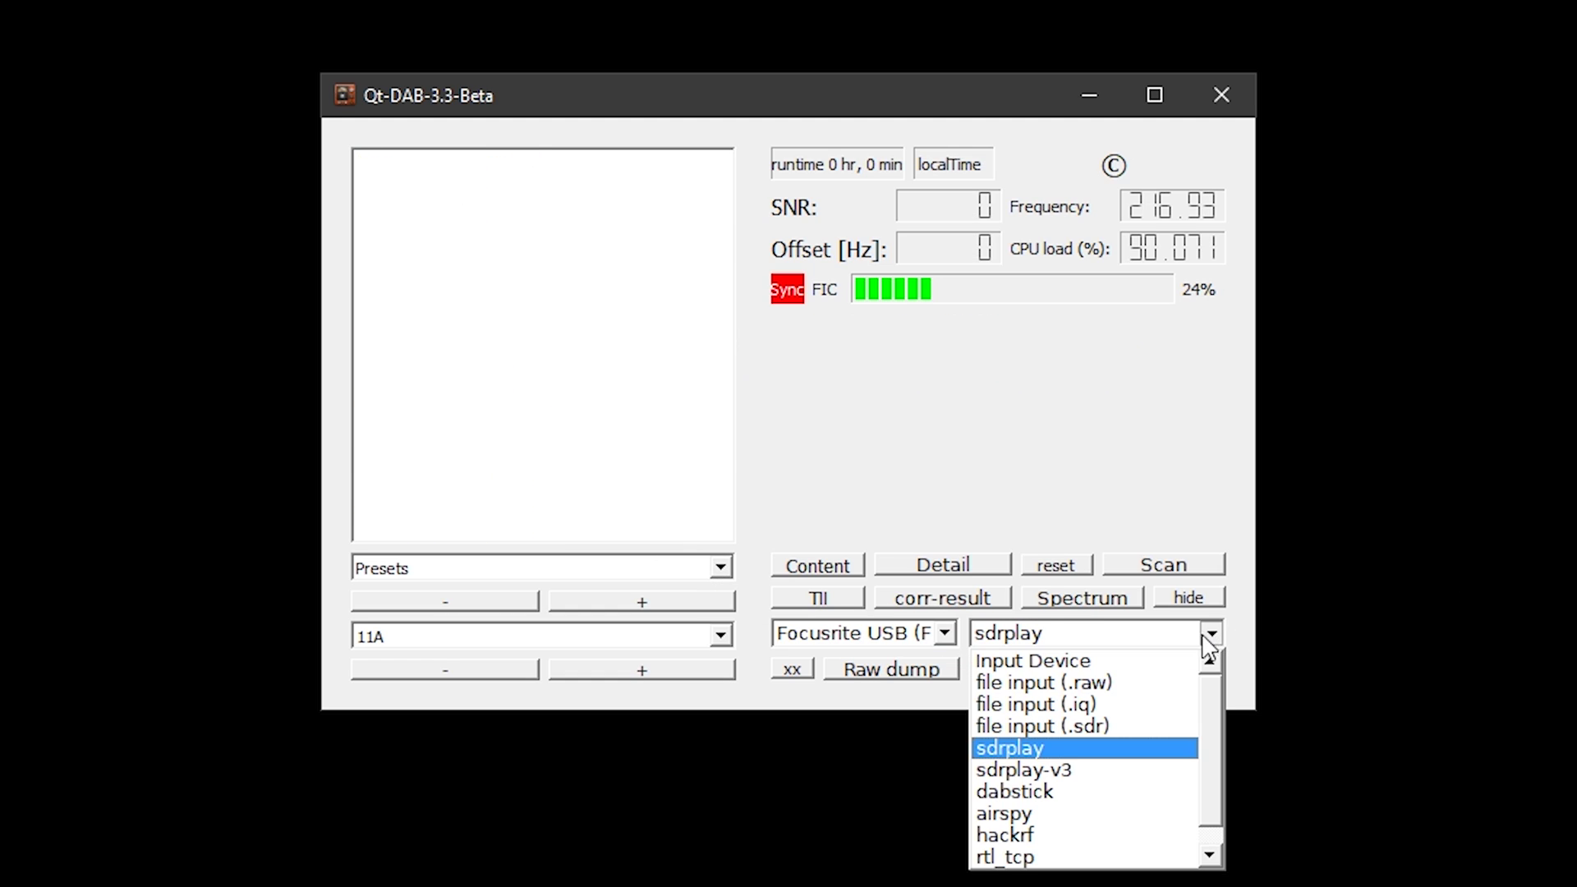
left_click(1091, 816)
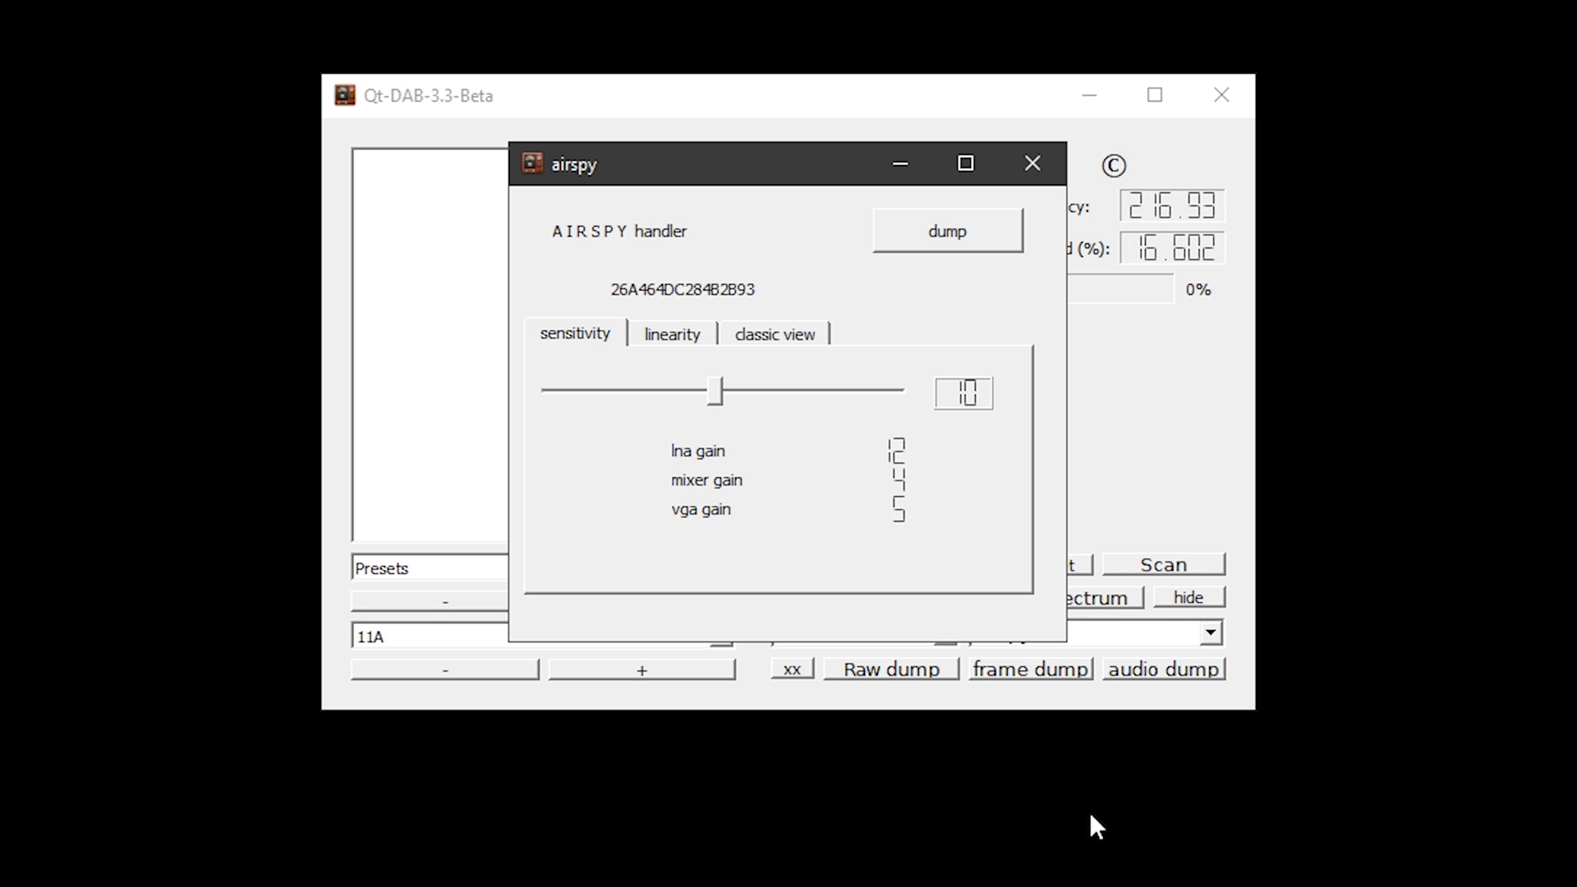
left_click(677, 337)
left_click(760, 338)
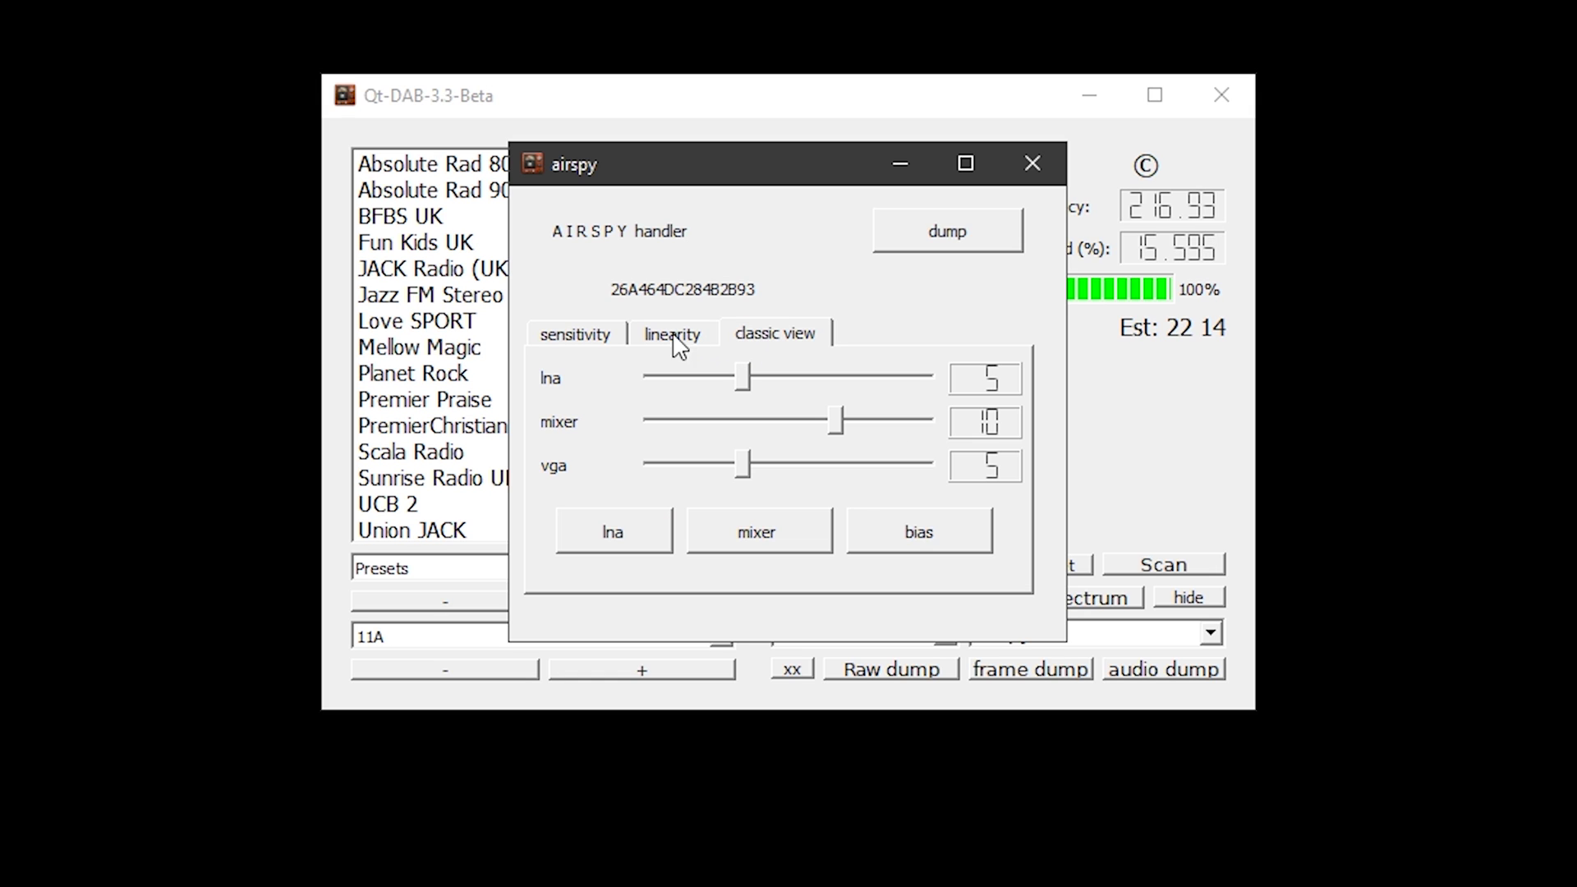
left_click(601, 344)
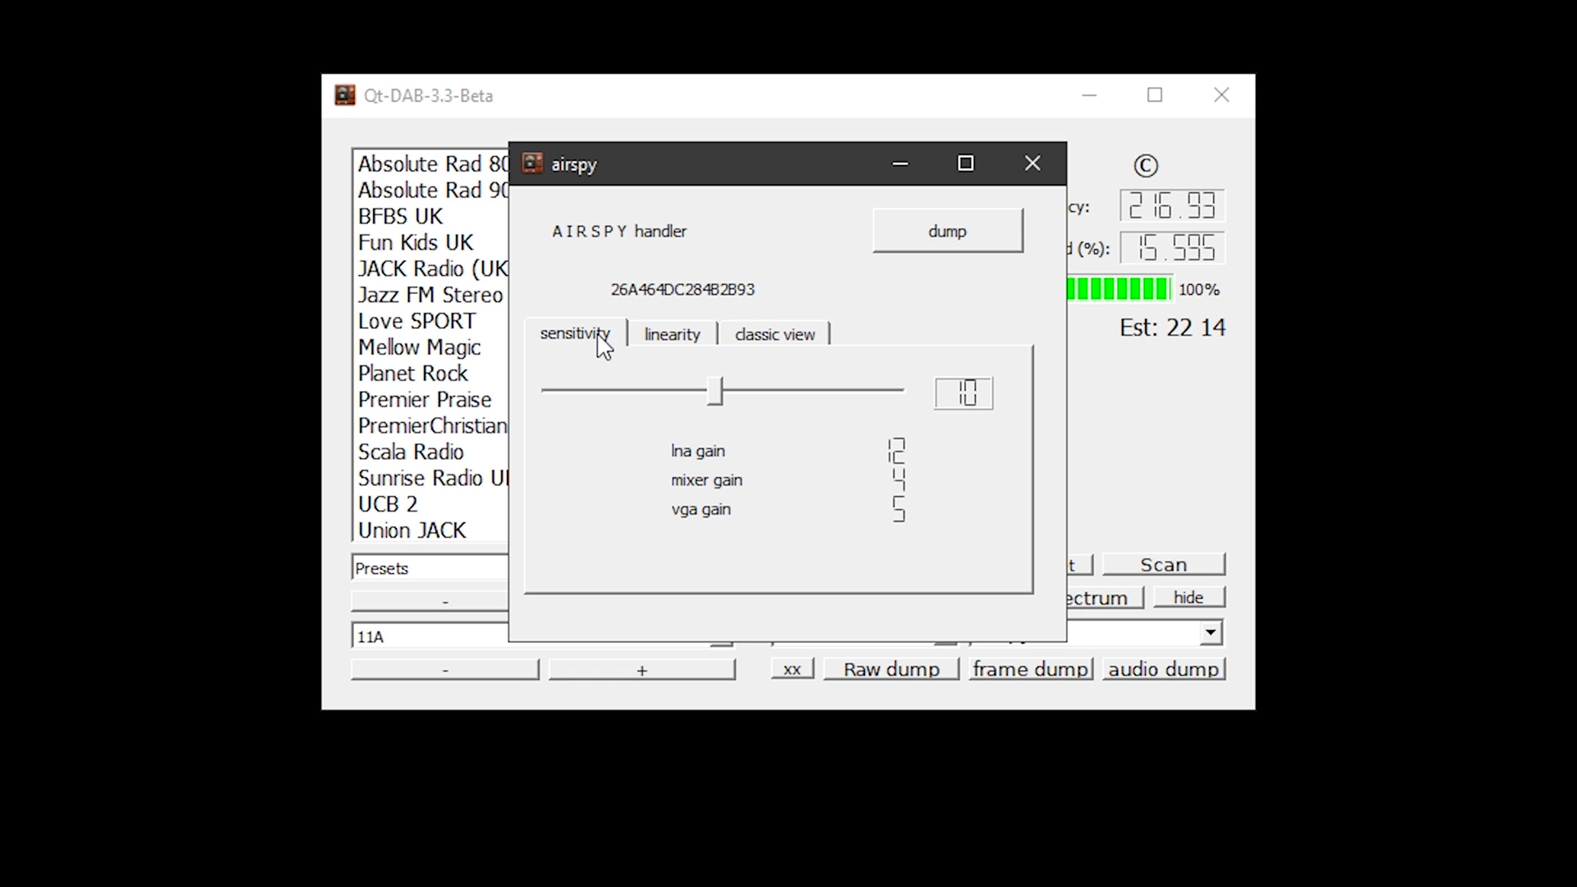
left_click(1036, 174)
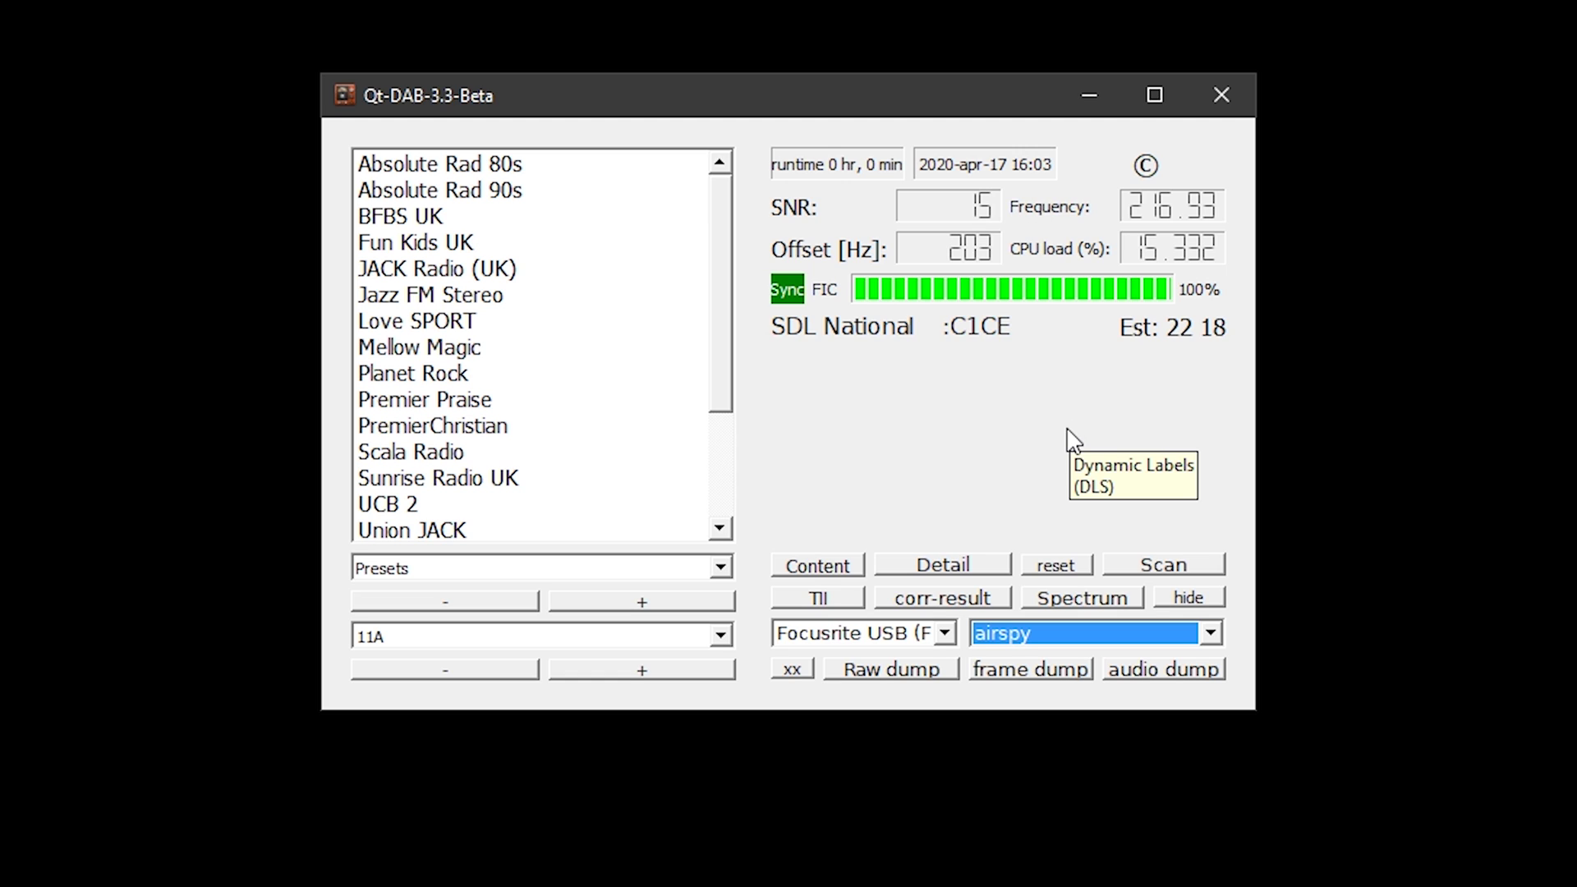
Play BFBS UK, PremierChristian and then talkSPORT 2, and open the DAB channel list
left_click(475, 218)
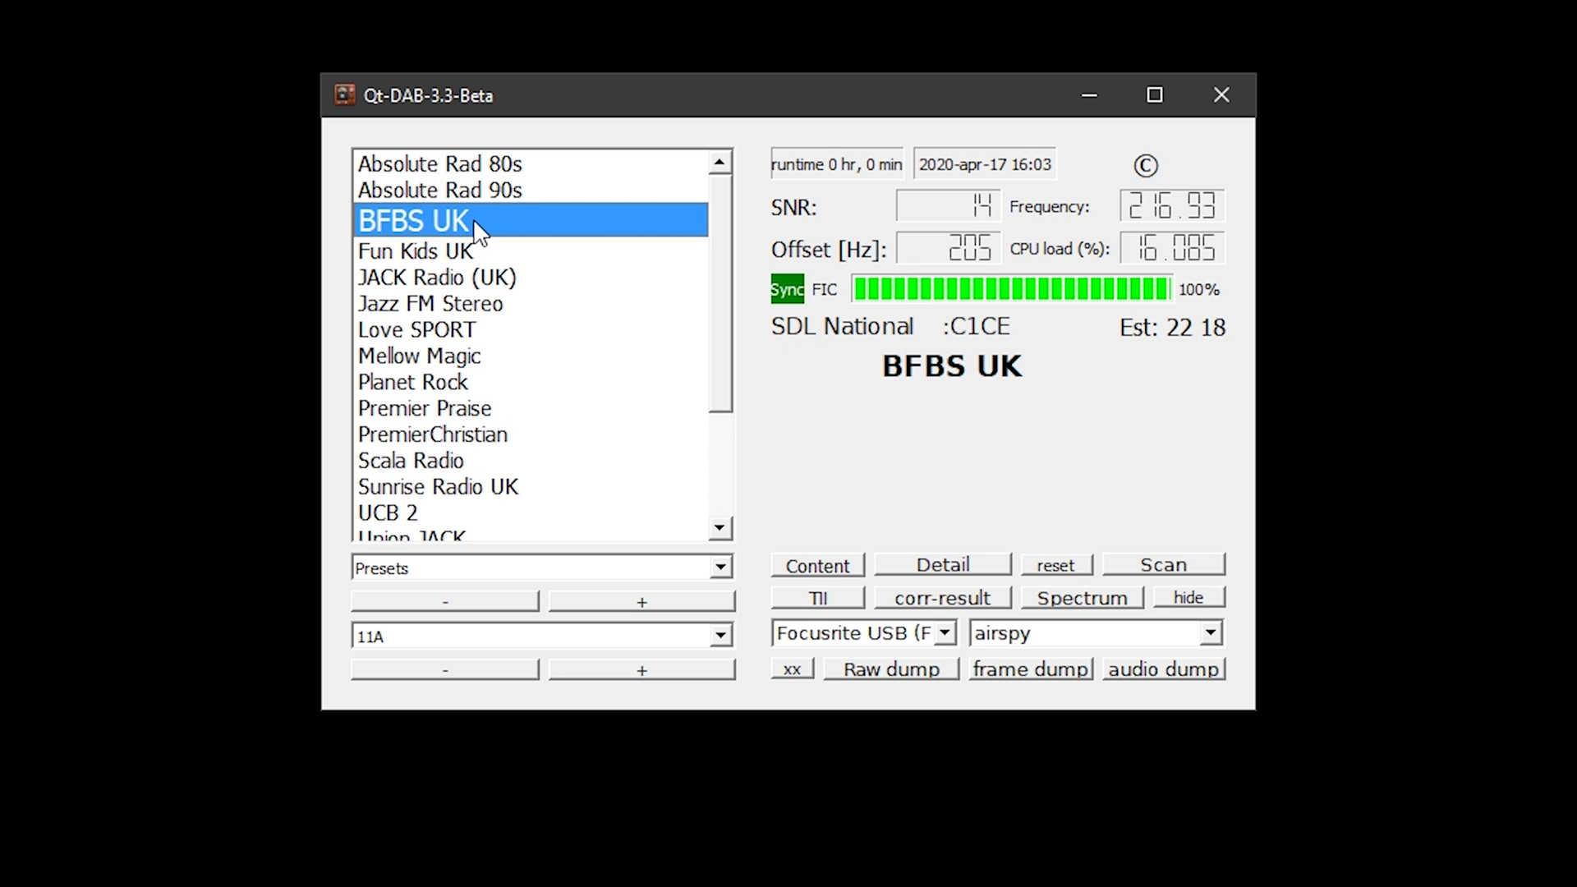
mouse_move(474, 221)
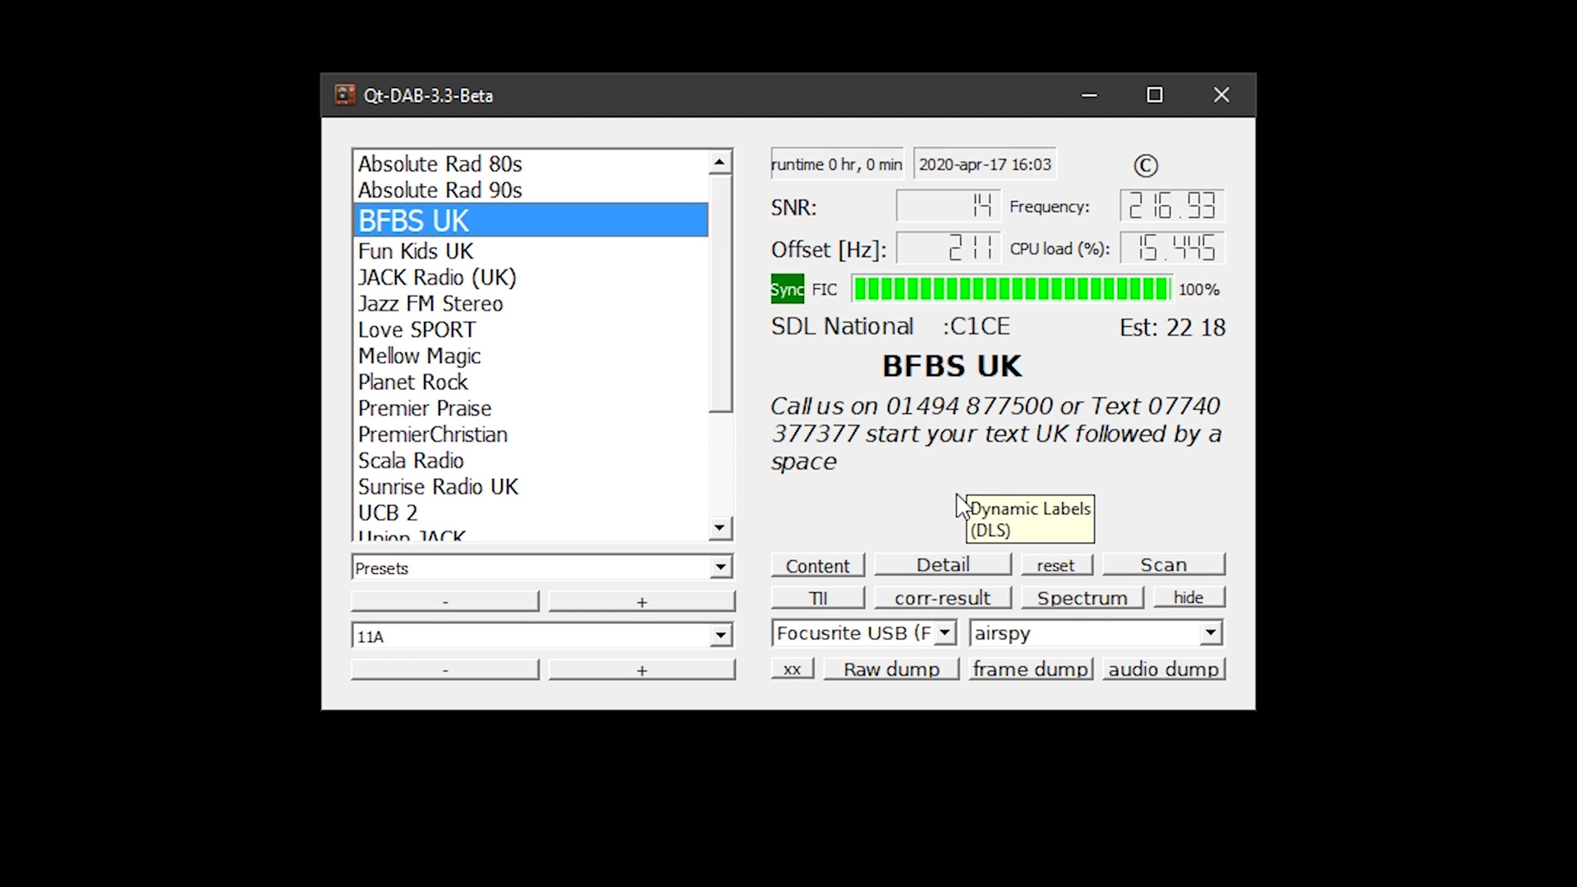
left_click(507, 438)
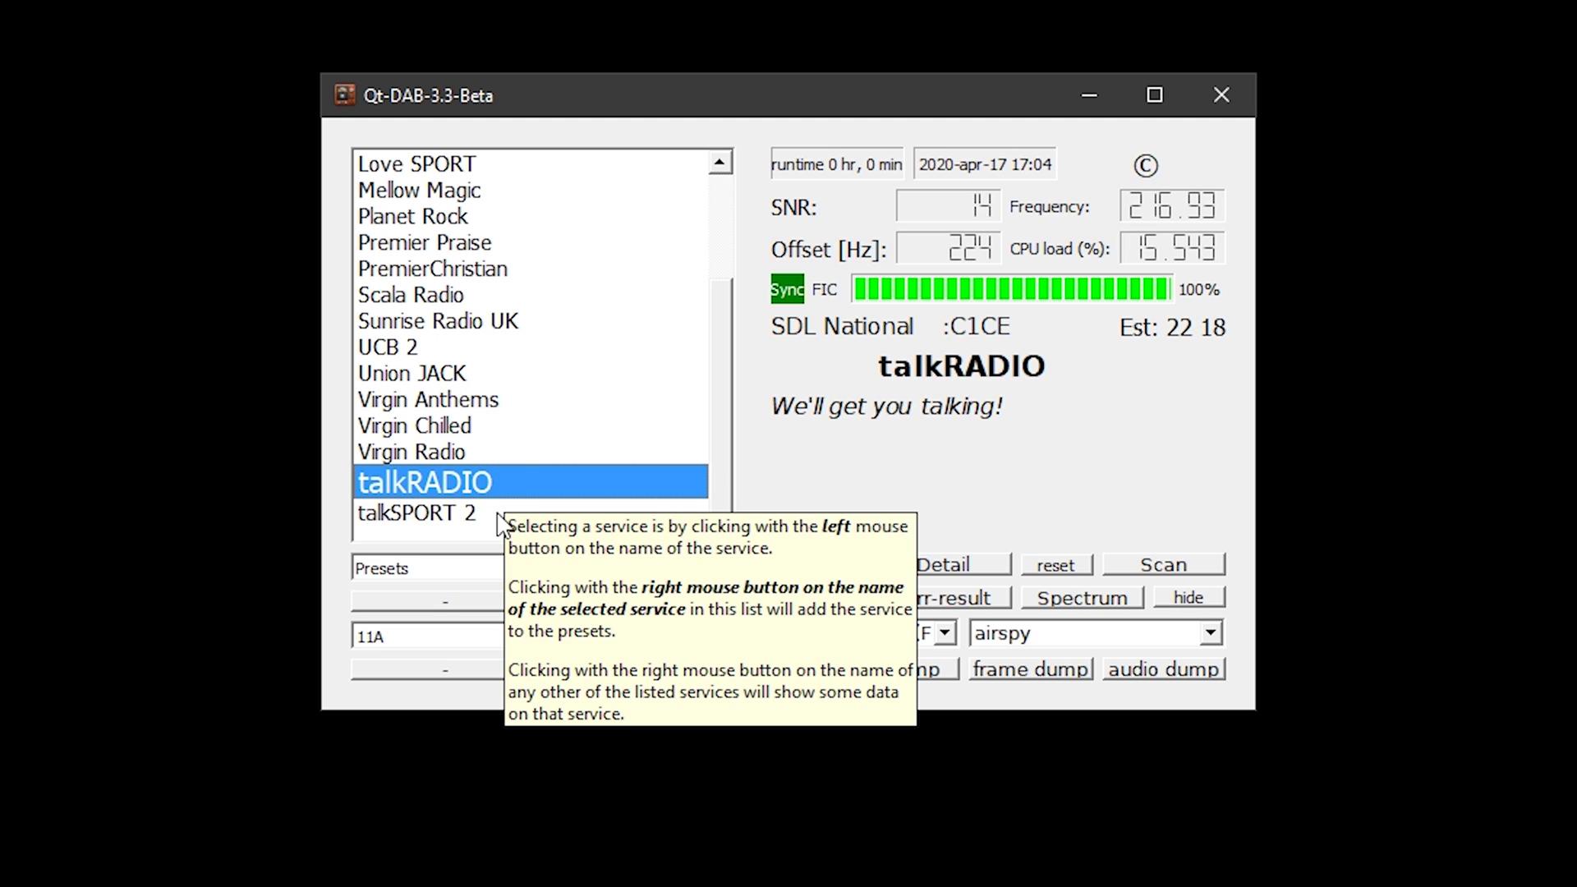
left_click(491, 519)
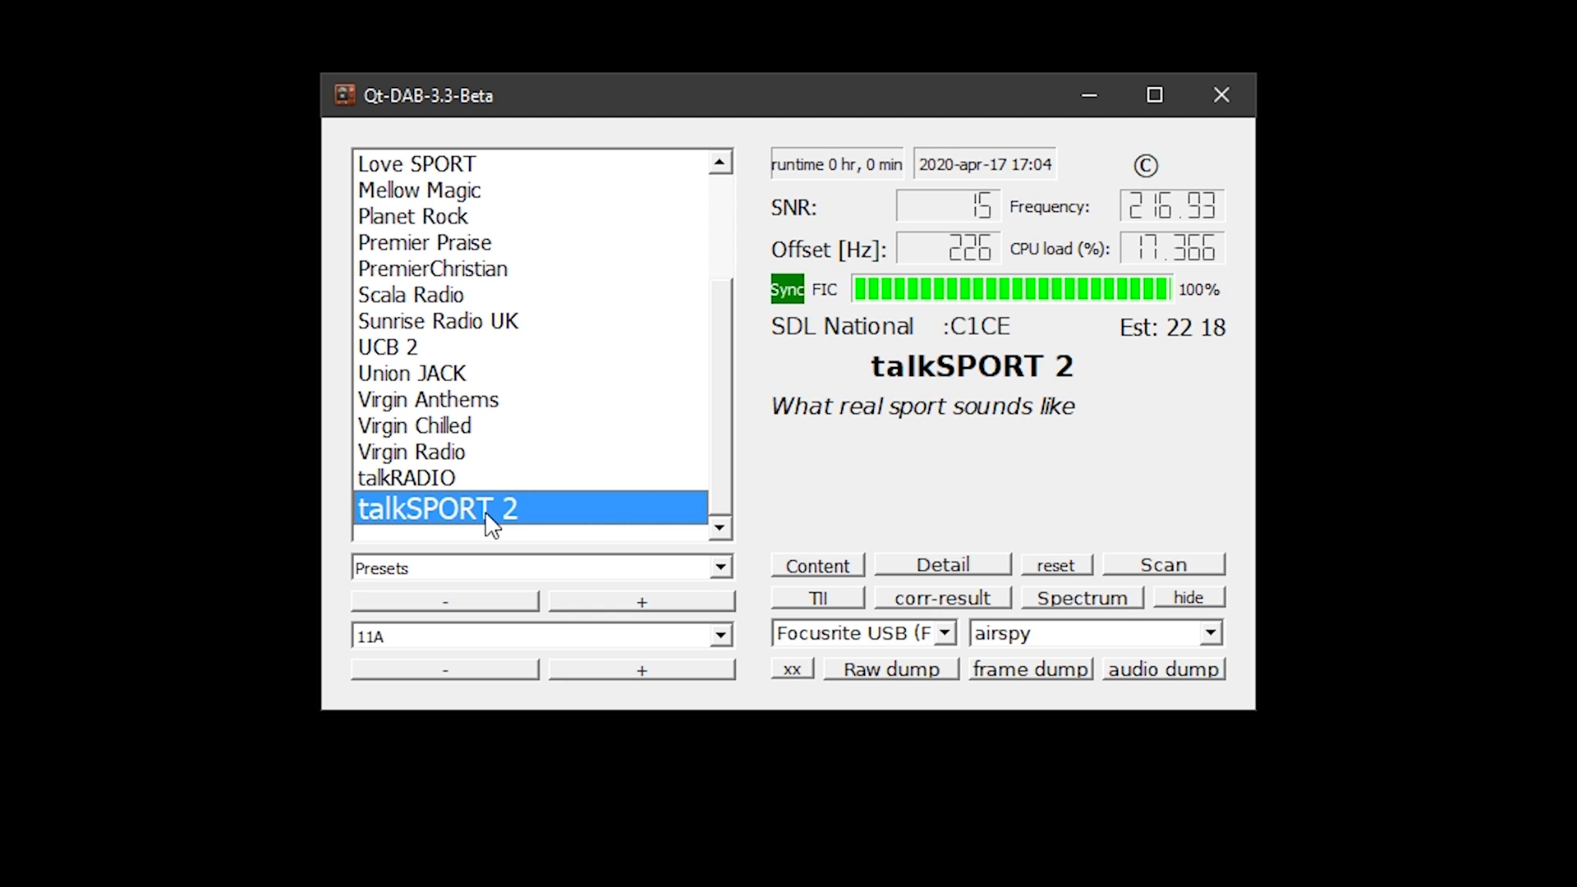
left_click(721, 635)
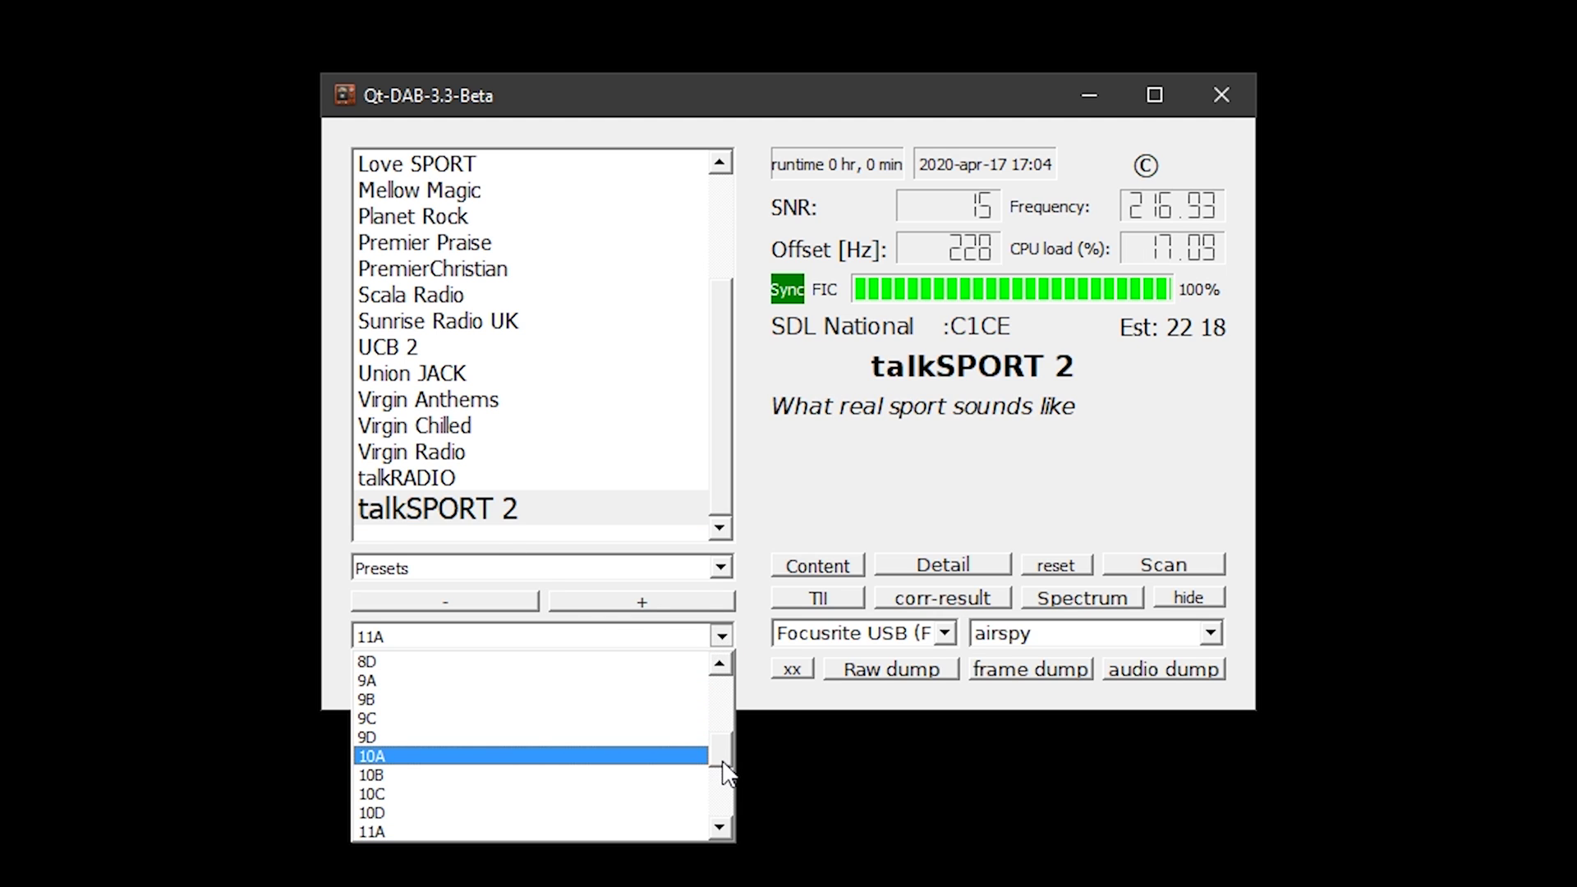
scroll(716, 768, "down", 2)
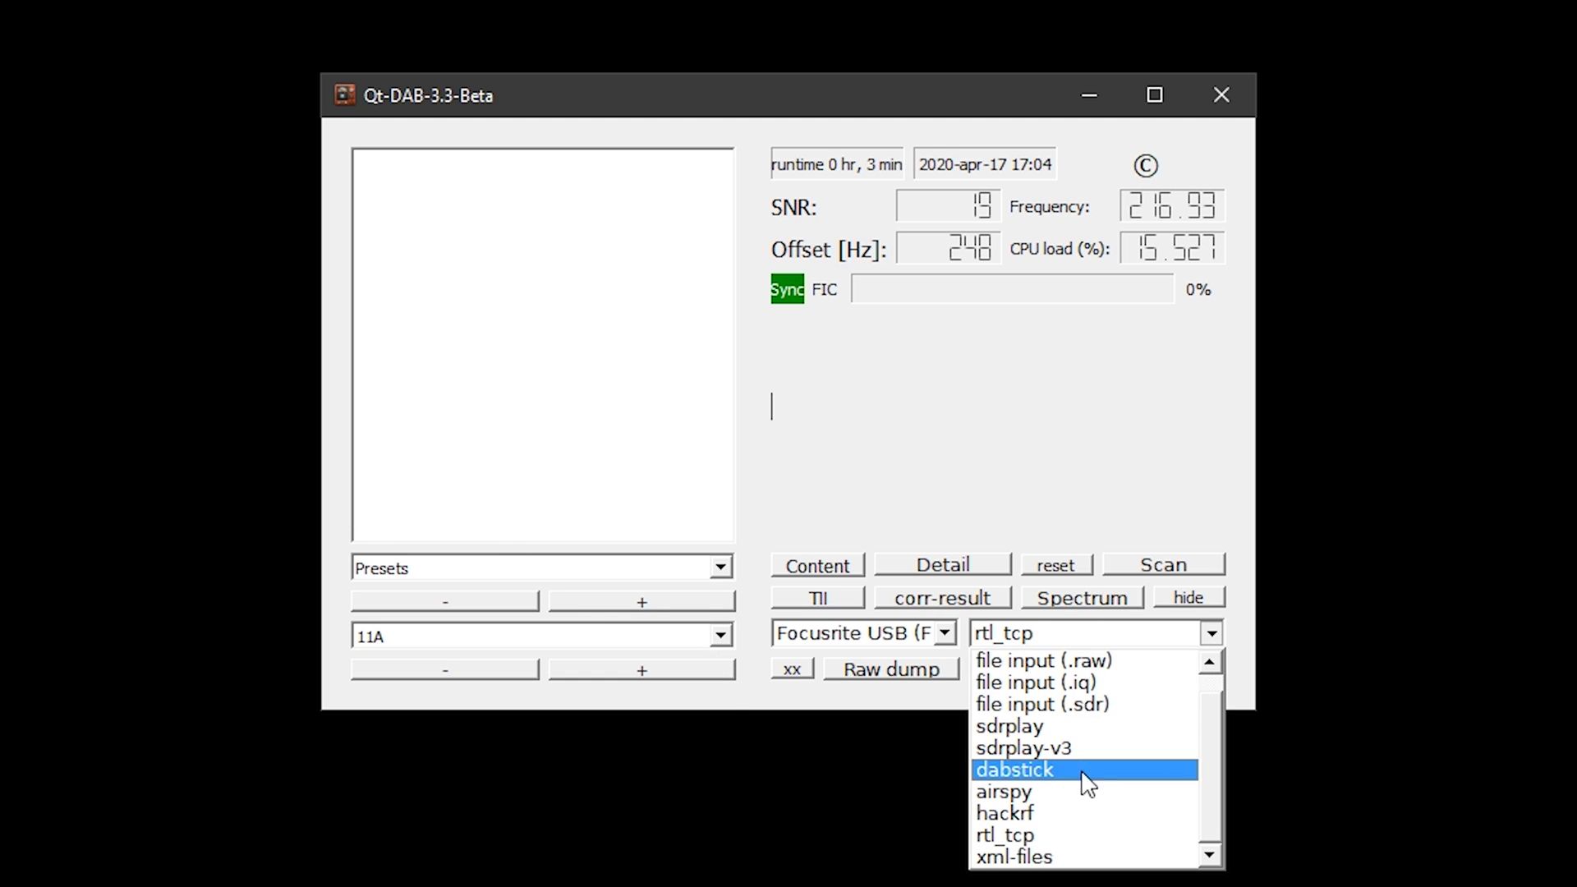
Switch the input to the HackRF with antenna power enabled and play talkRADIO
left_click(1071, 813)
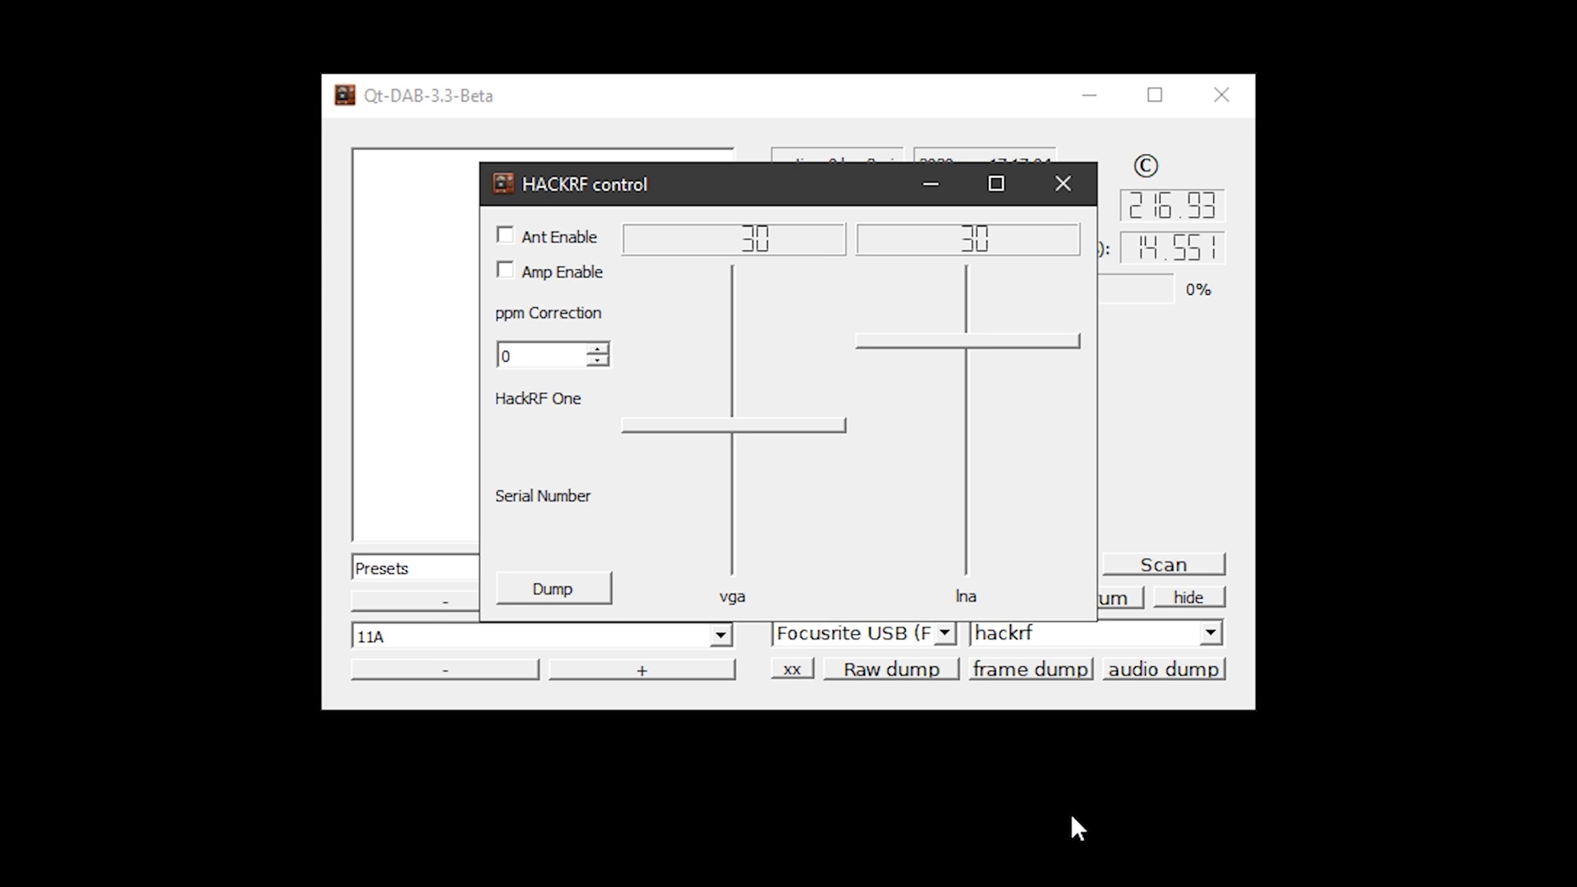
left_click(563, 245)
key("Return")
left_click(465, 510)
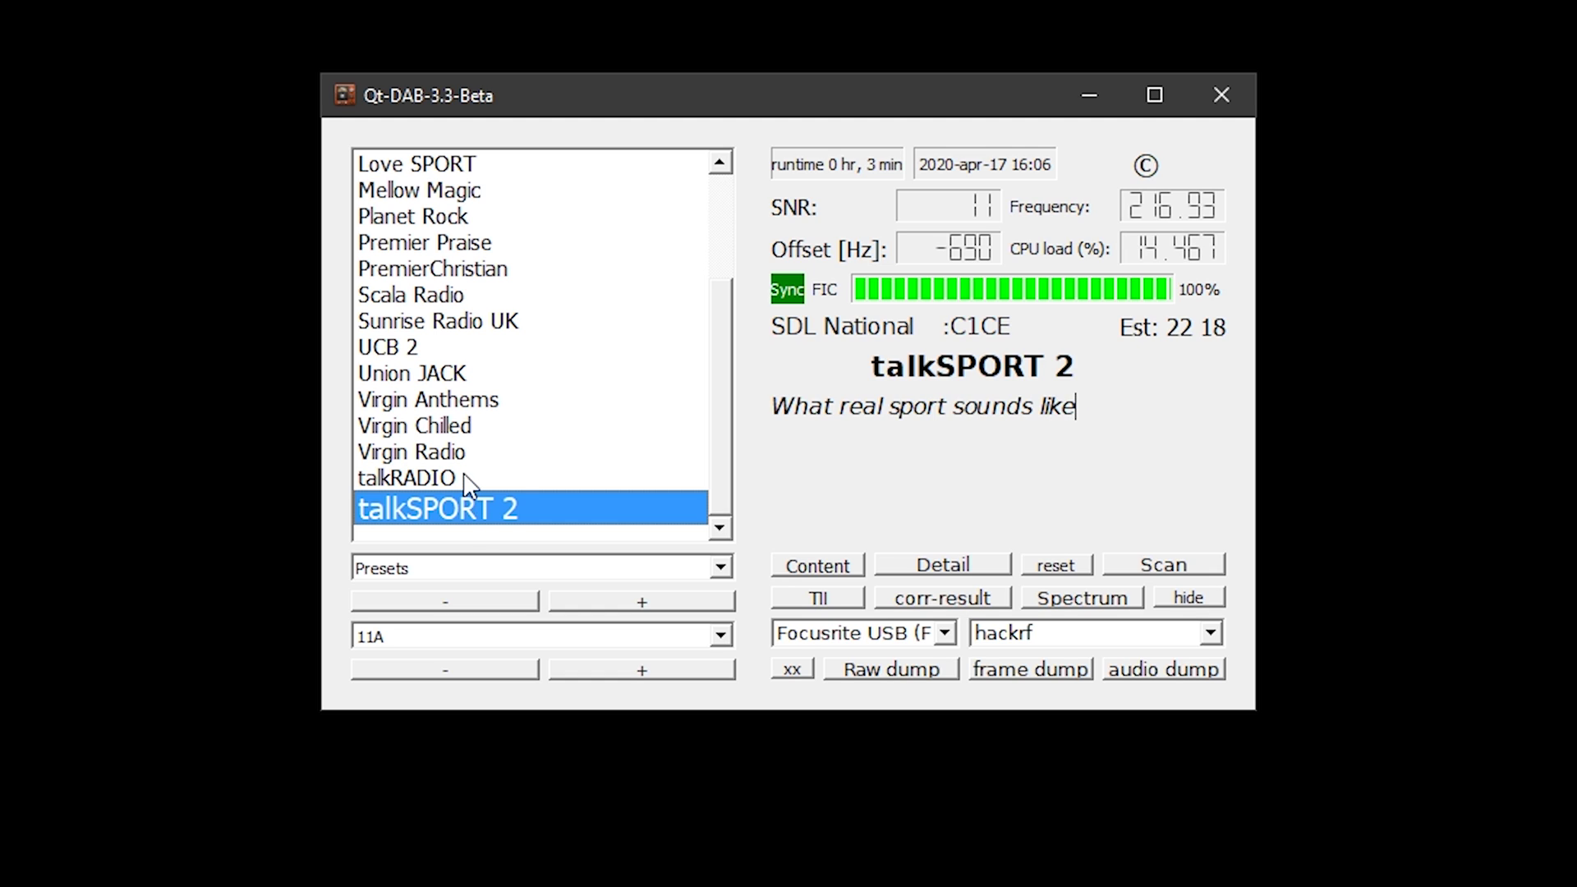
left_click(463, 472)
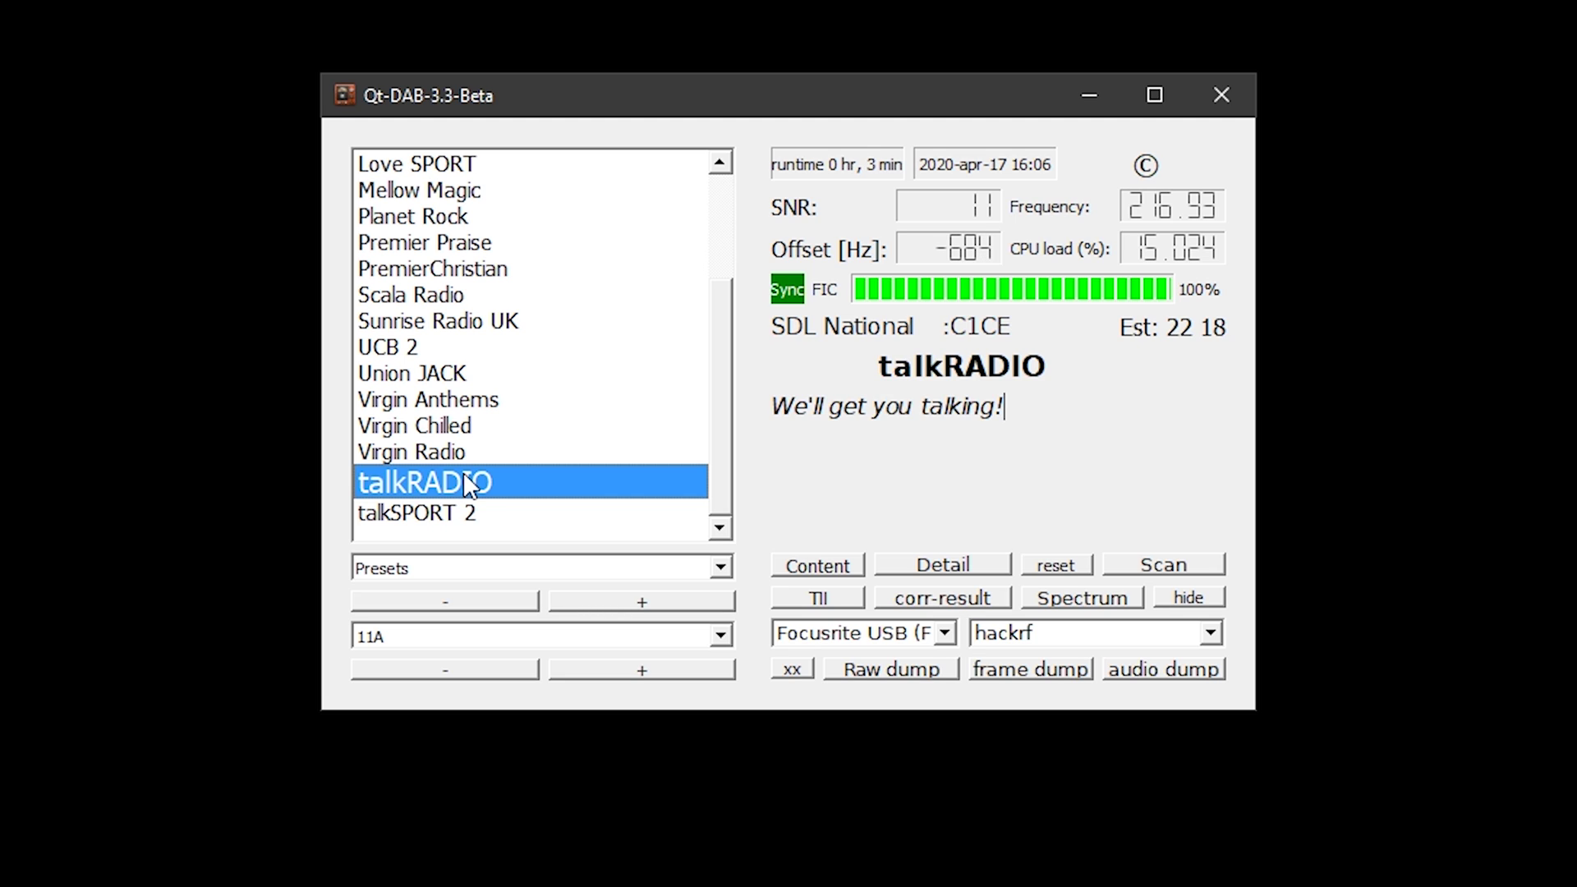
Run rtl_tcp from the rtl-sdr-release x64 folder so it listens on 127.0.0.1:1234
left_click(722, 638)
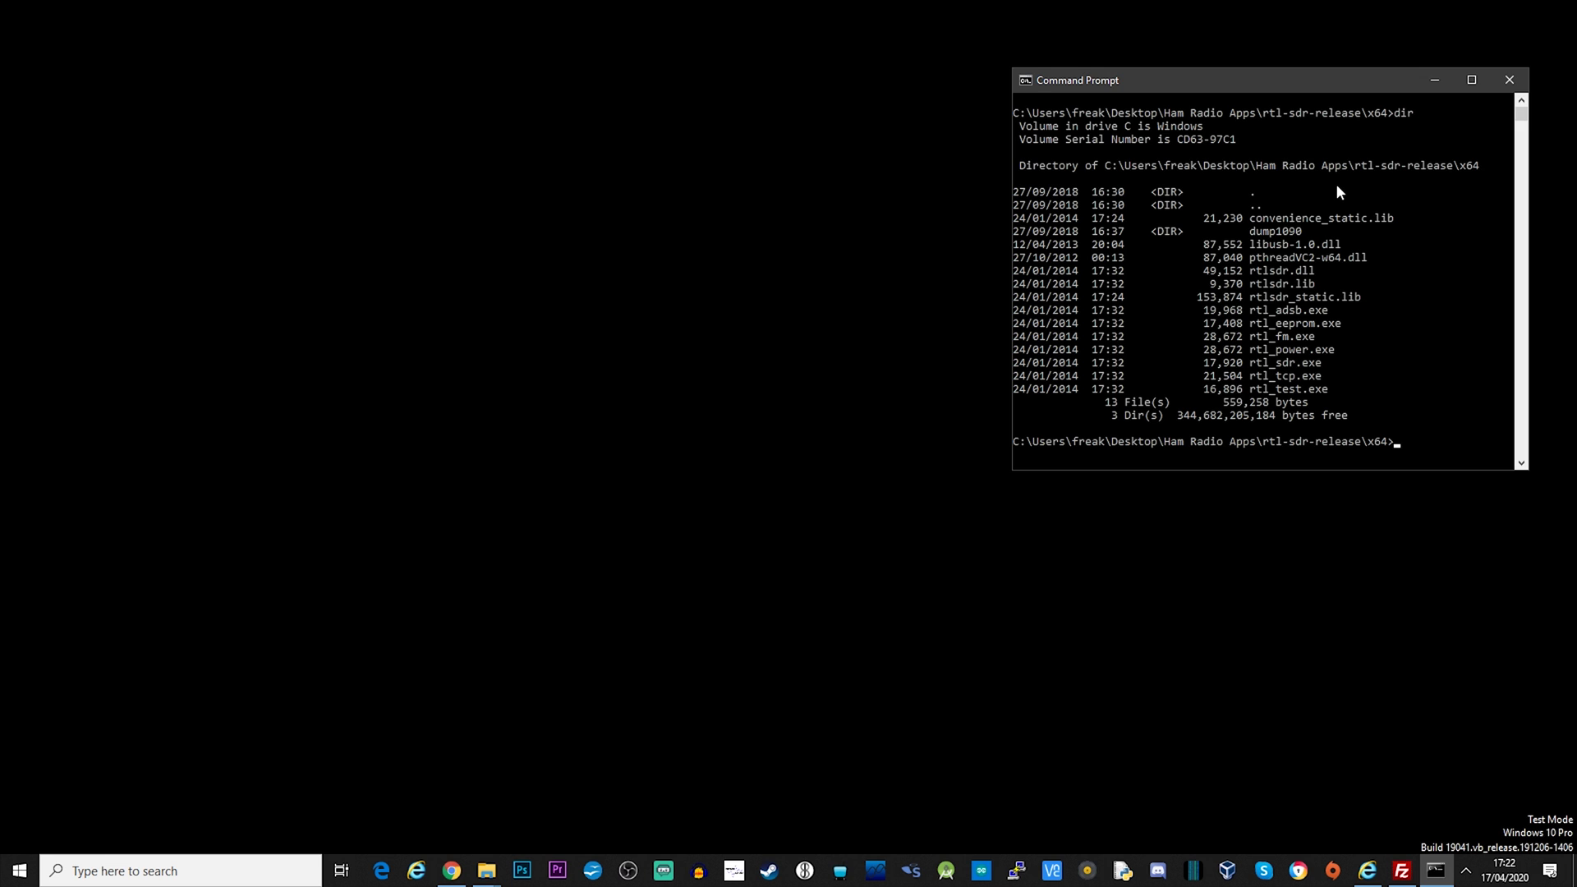
type("rtl_tcp")
key("Return")
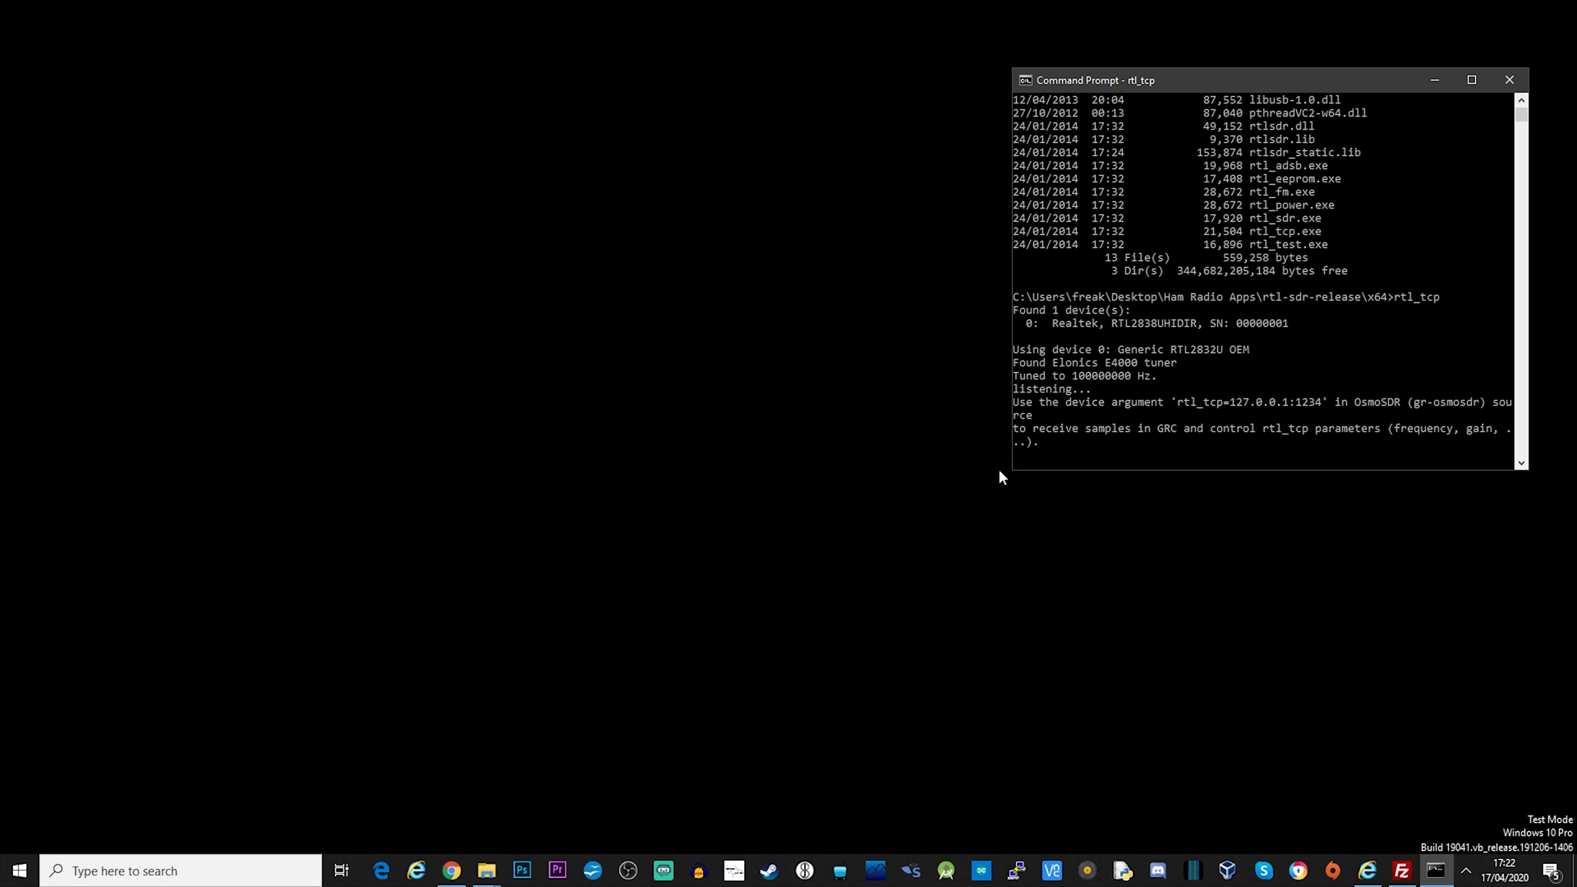
Launch qt-dab from the Start menu and choose rtl_tcp as the input device
left_click(18, 869)
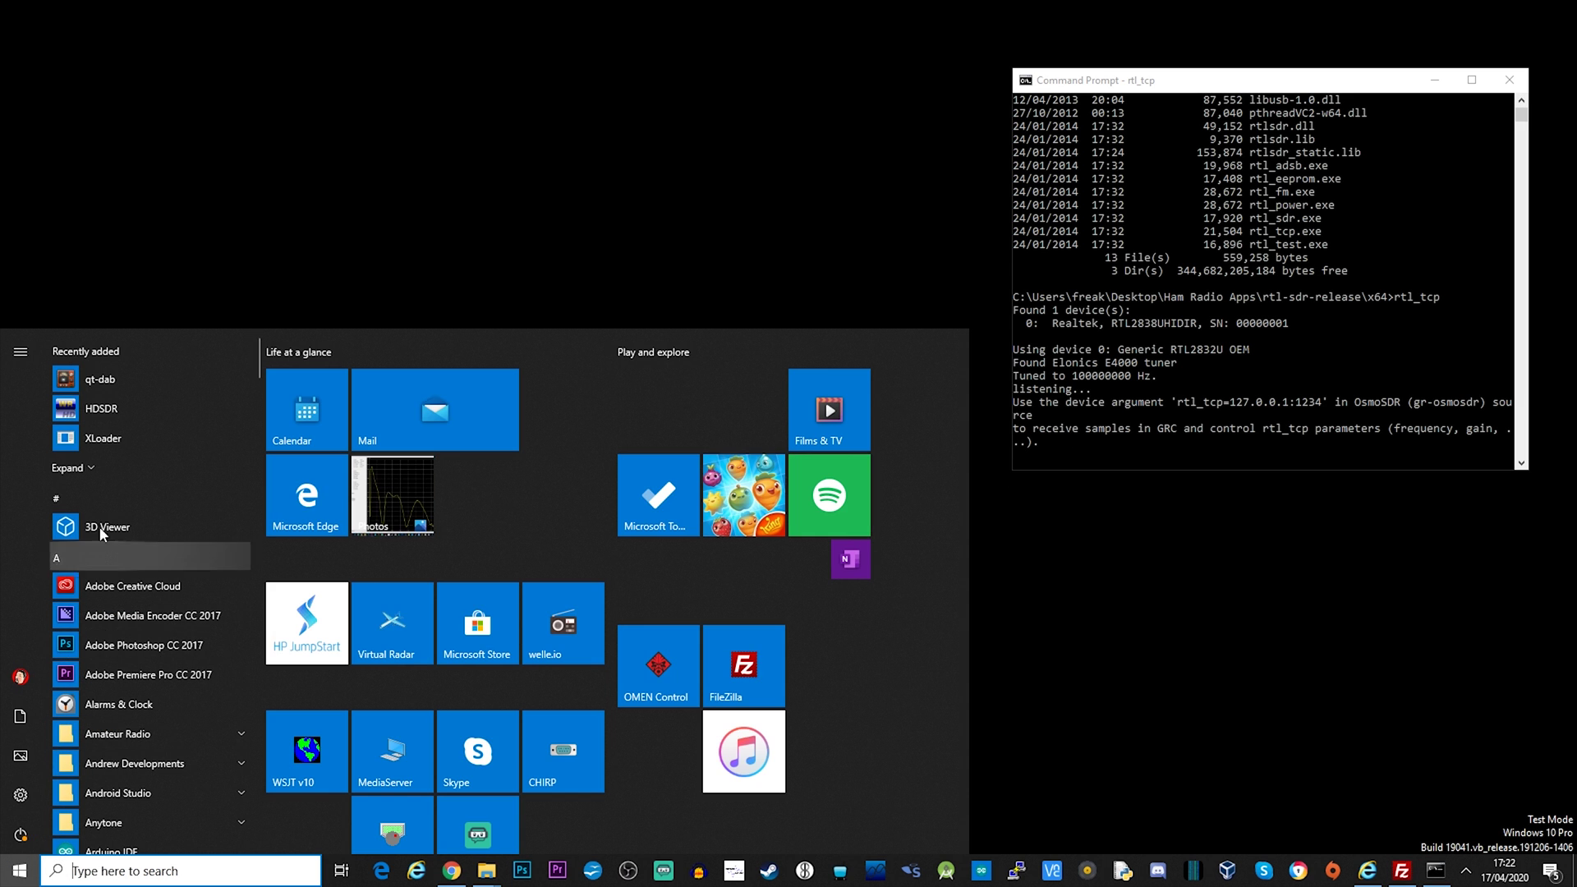
left_click(116, 378)
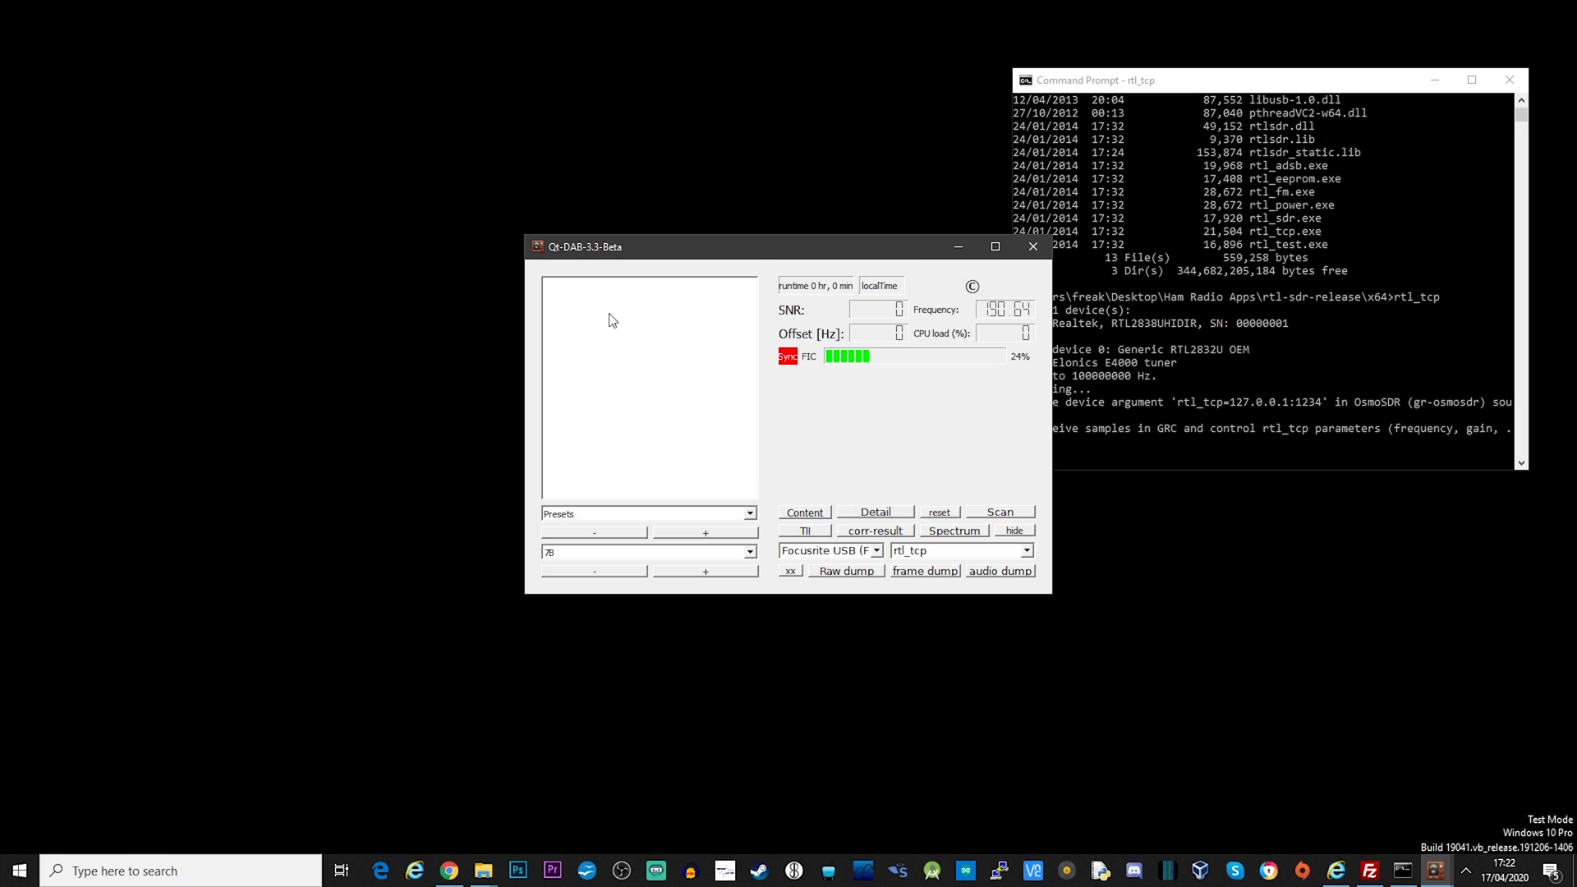
left_click_drag(715, 255, 451, 239)
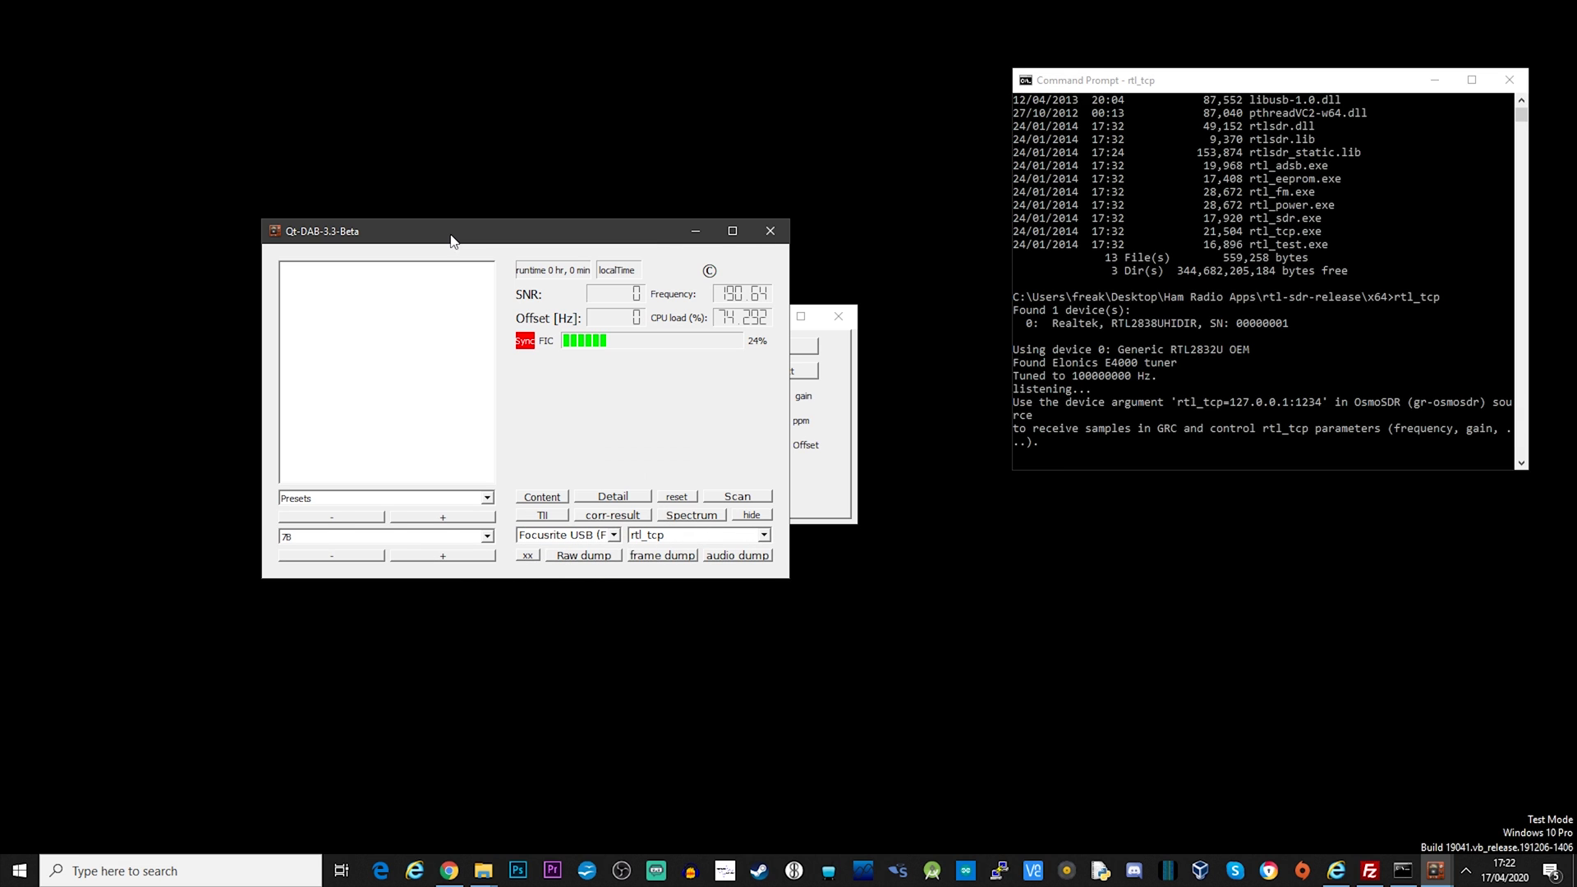
left_click(765, 534)
left_click(673, 661)
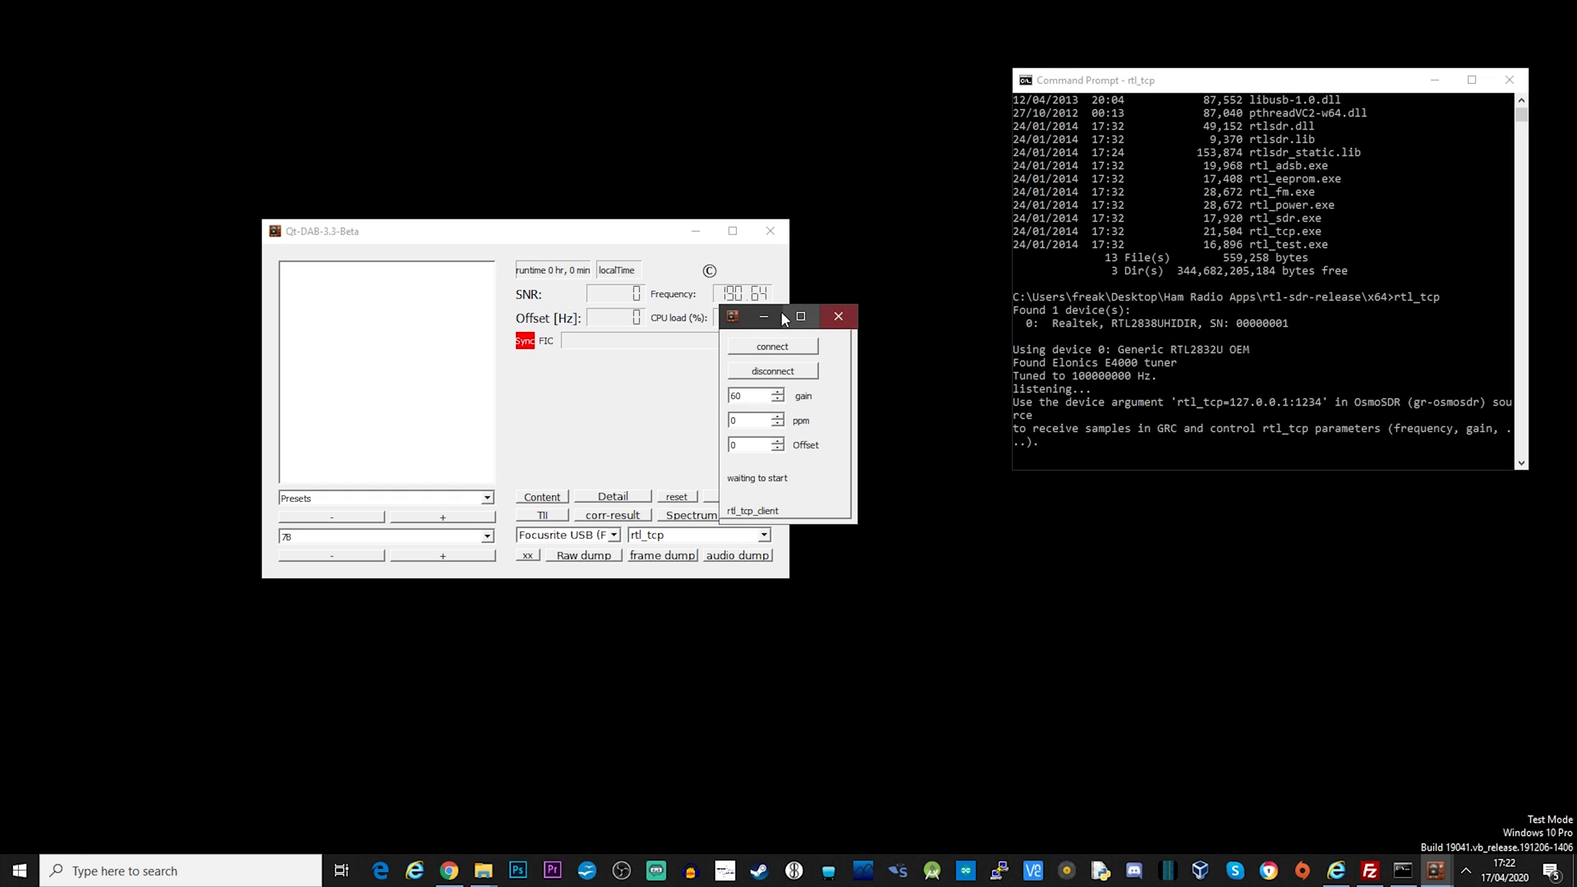
left_click_drag(628, 228, 537, 241)
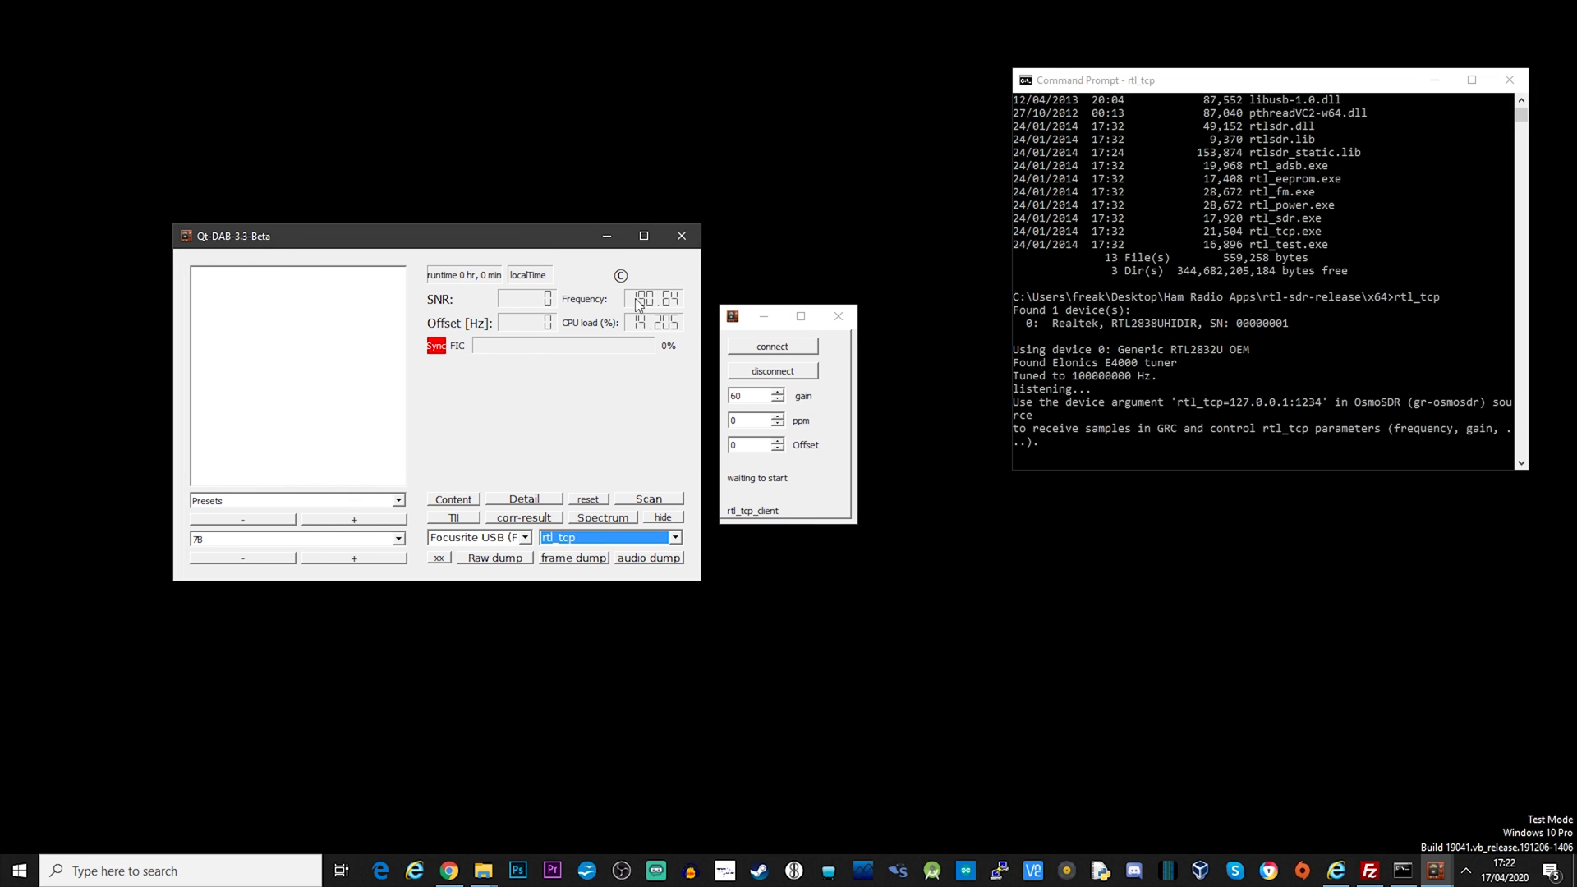
Connect the rtl_tcp client to 127.0.0.1, dismissing the ensemble-not-recognized warning
left_click(768, 346)
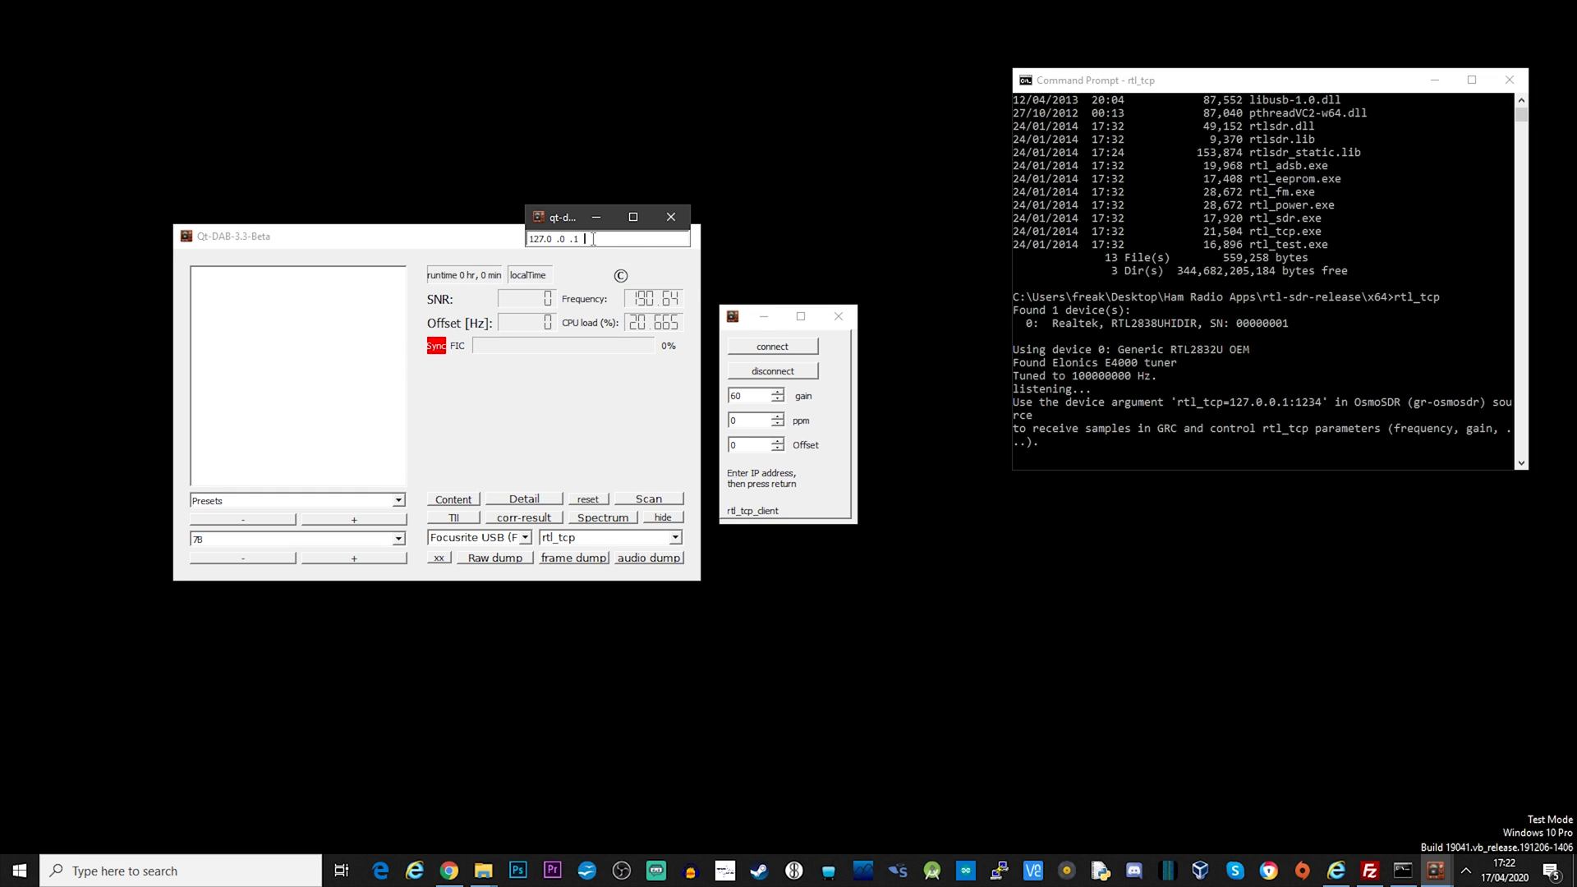
key("Return")
left_click(443, 436)
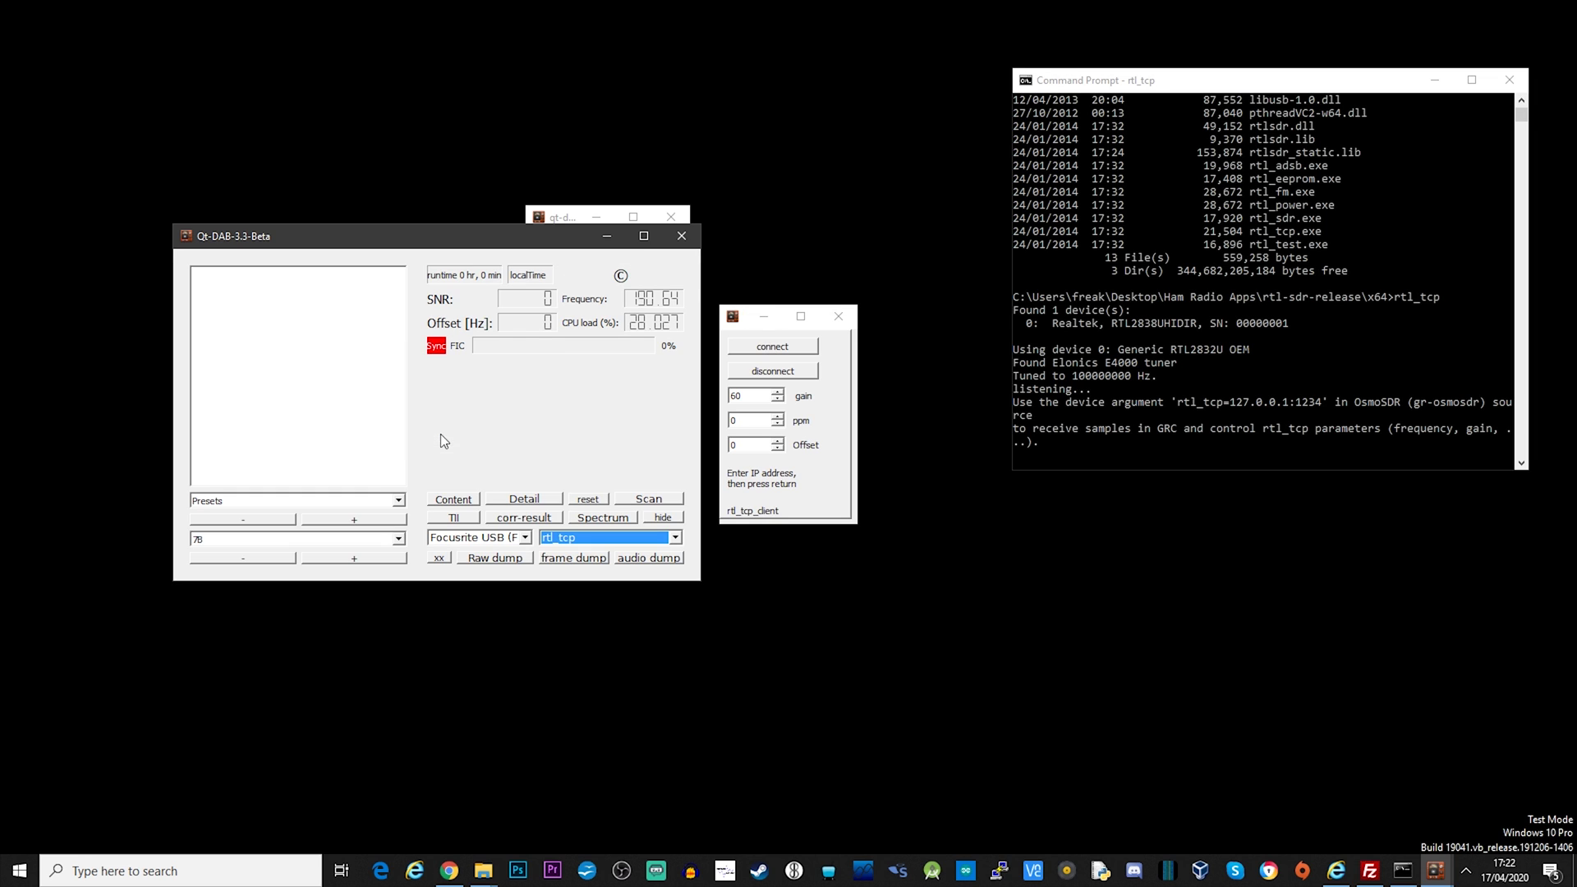
left_click(563, 217)
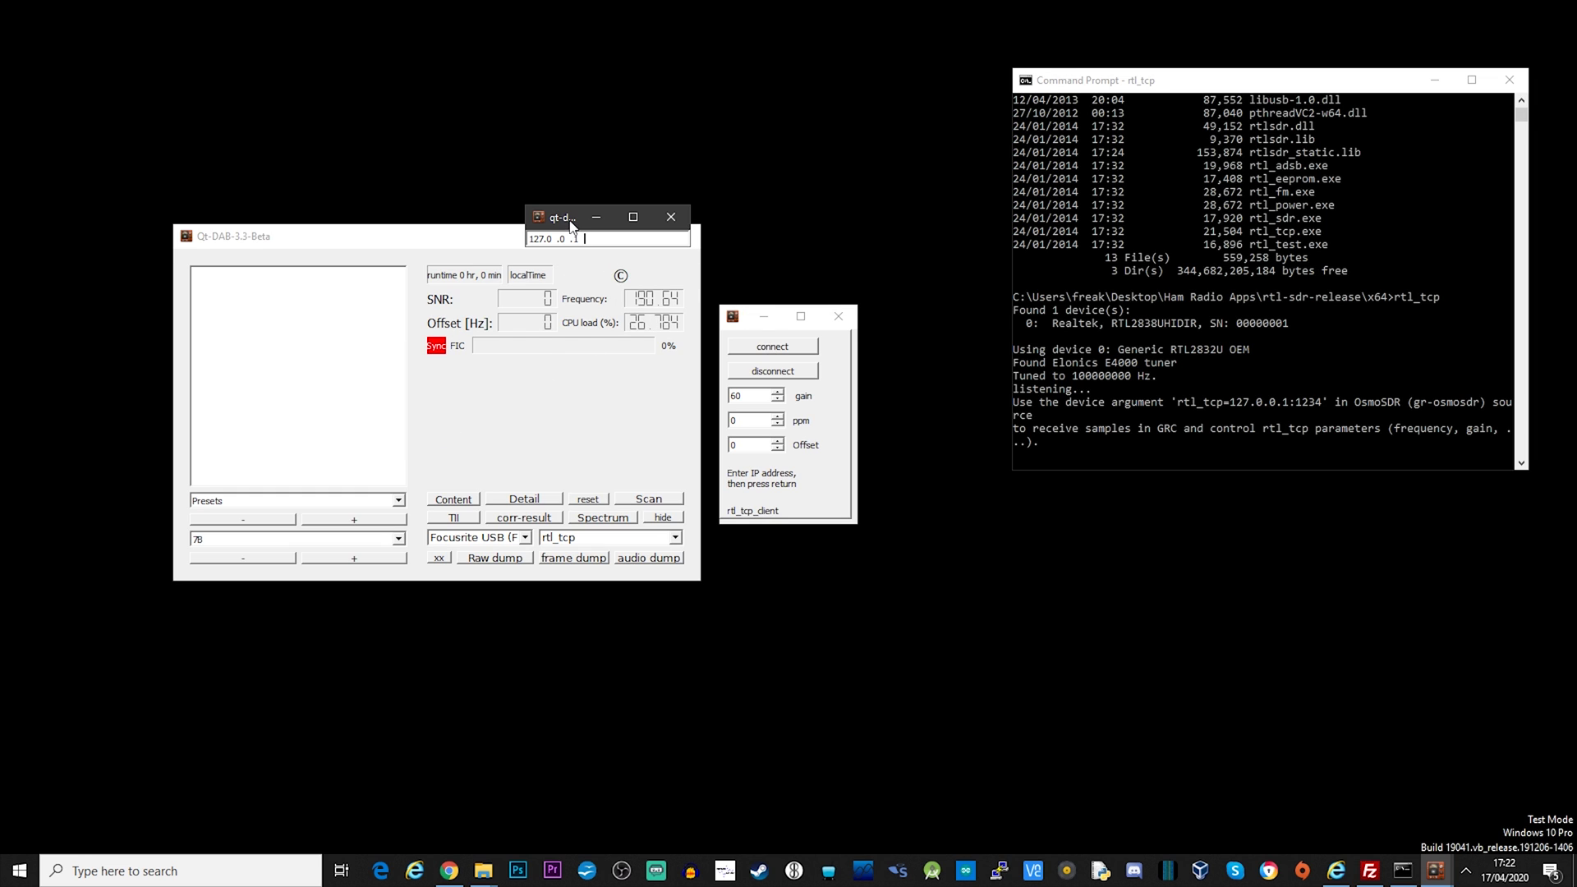
left_click_drag(564, 214, 585, 175)
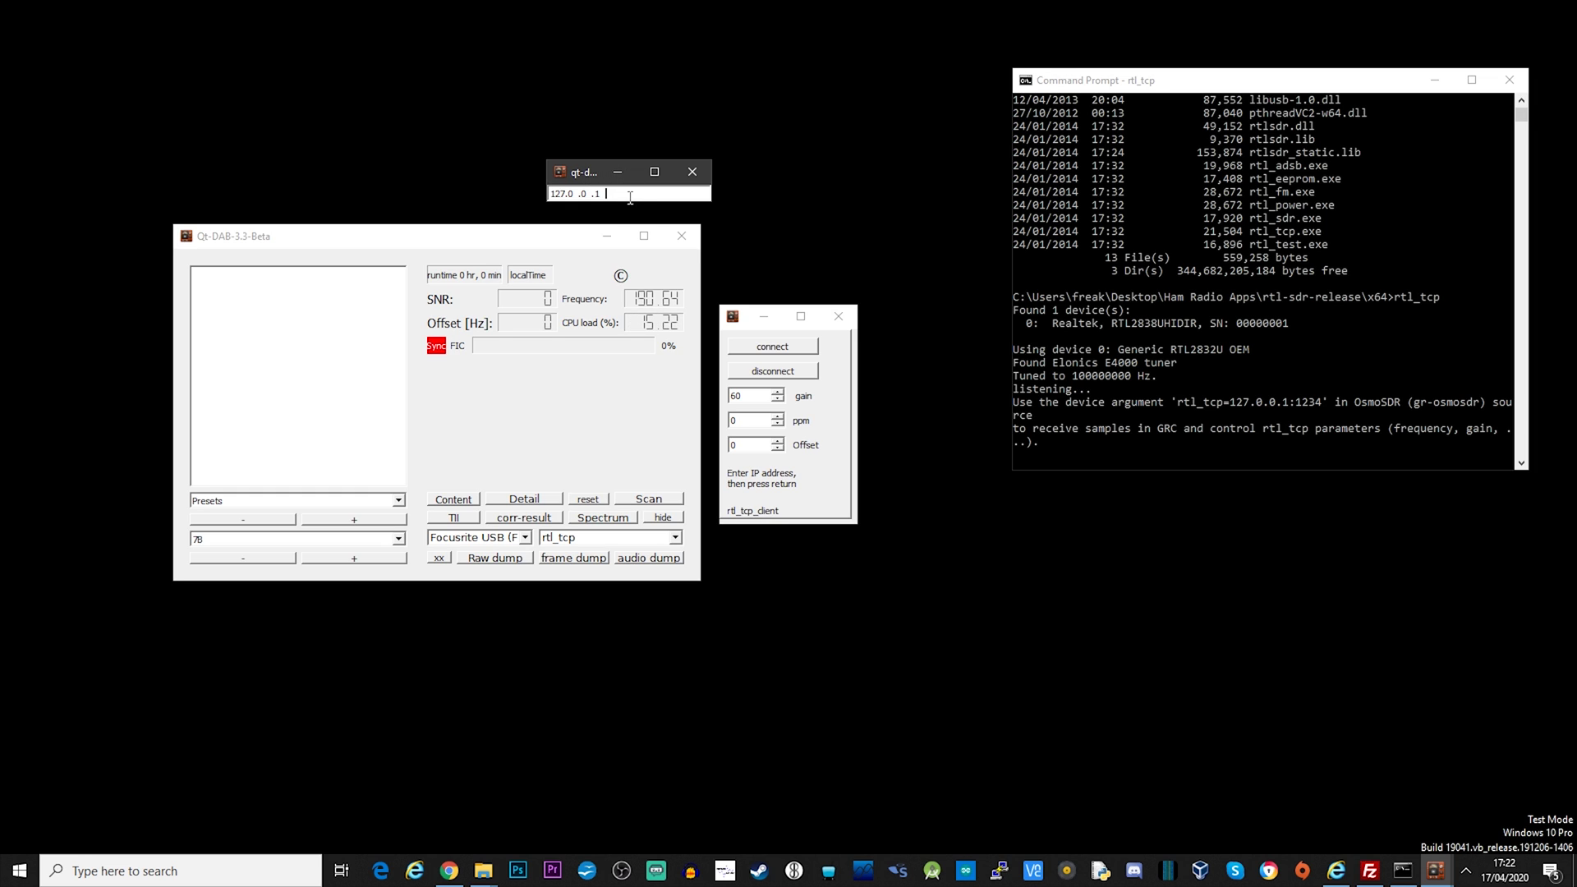
key("Return")
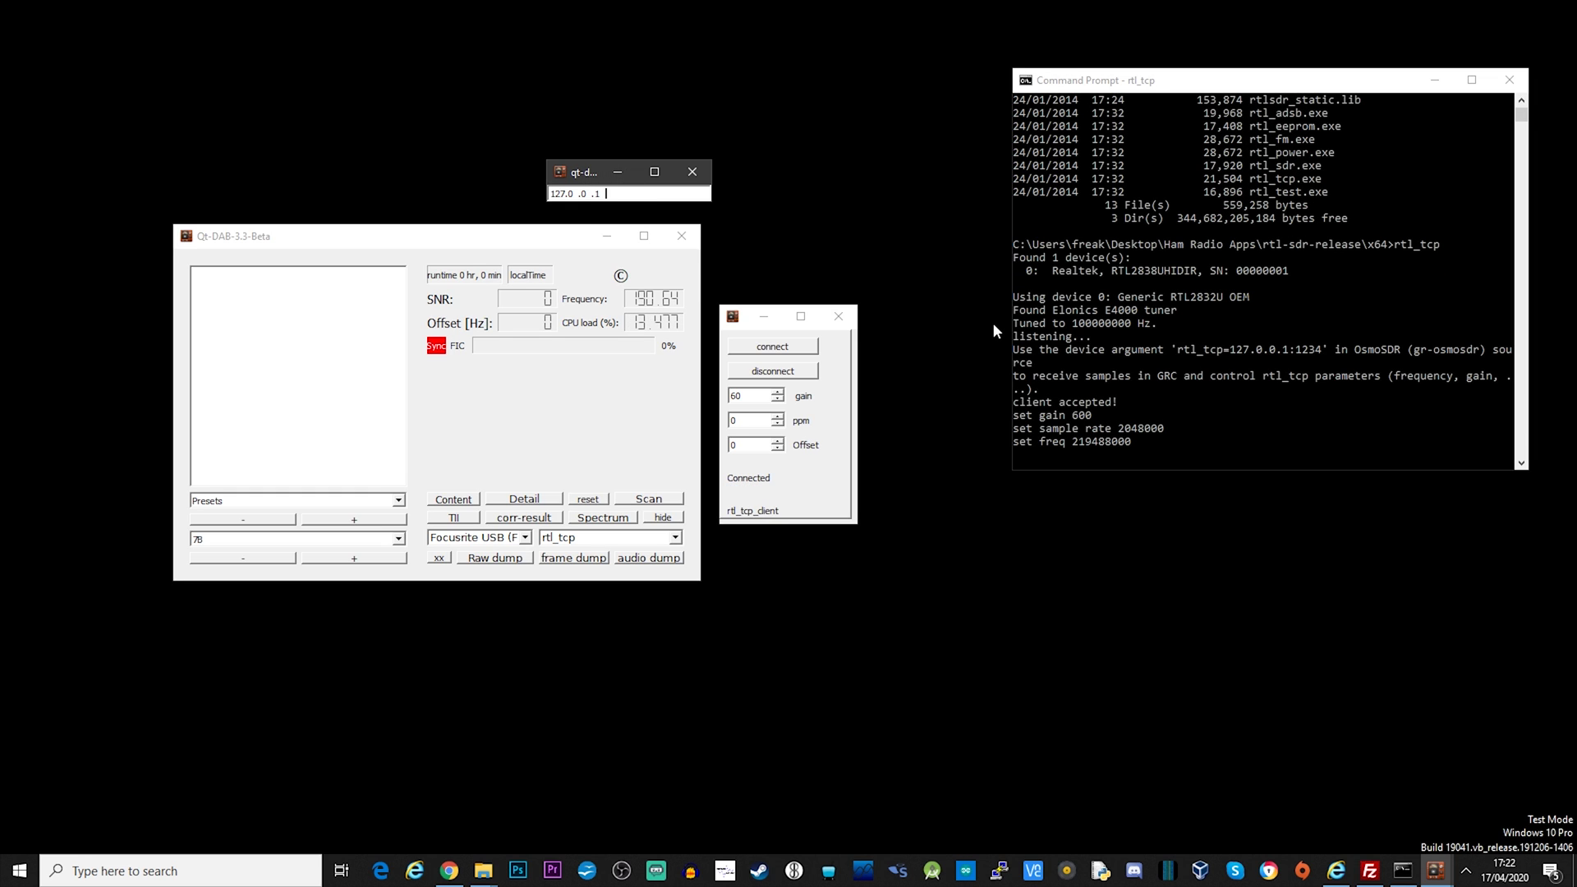
Scan all band III channels and place the widened scan results window below the client panel
left_click(647, 499)
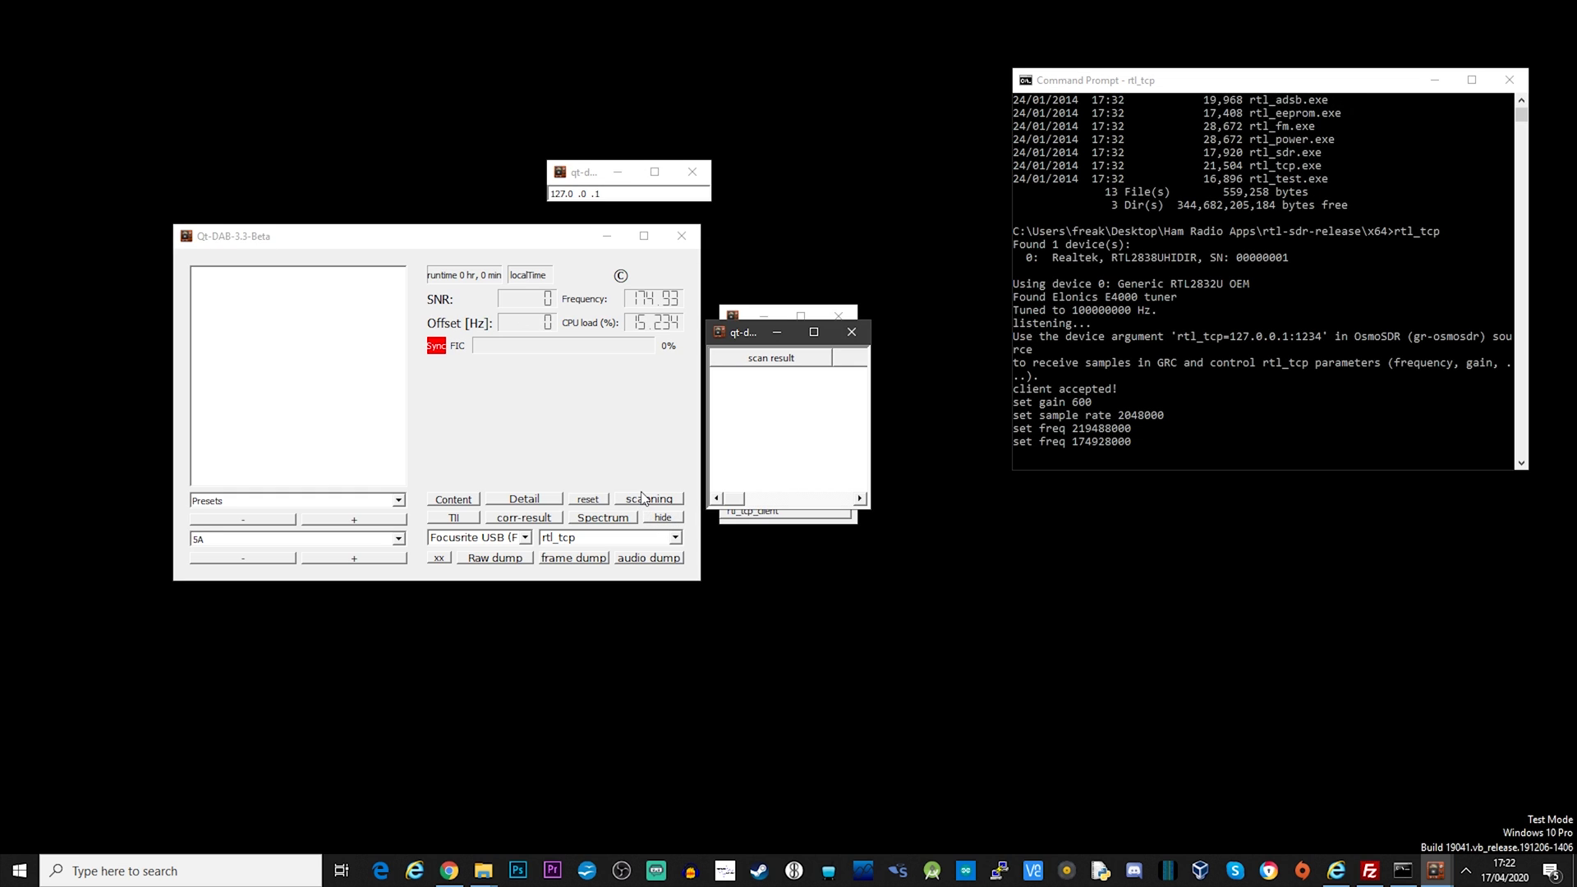
left_click_drag(749, 333, 760, 550)
left_click_drag(880, 727, 1505, 749)
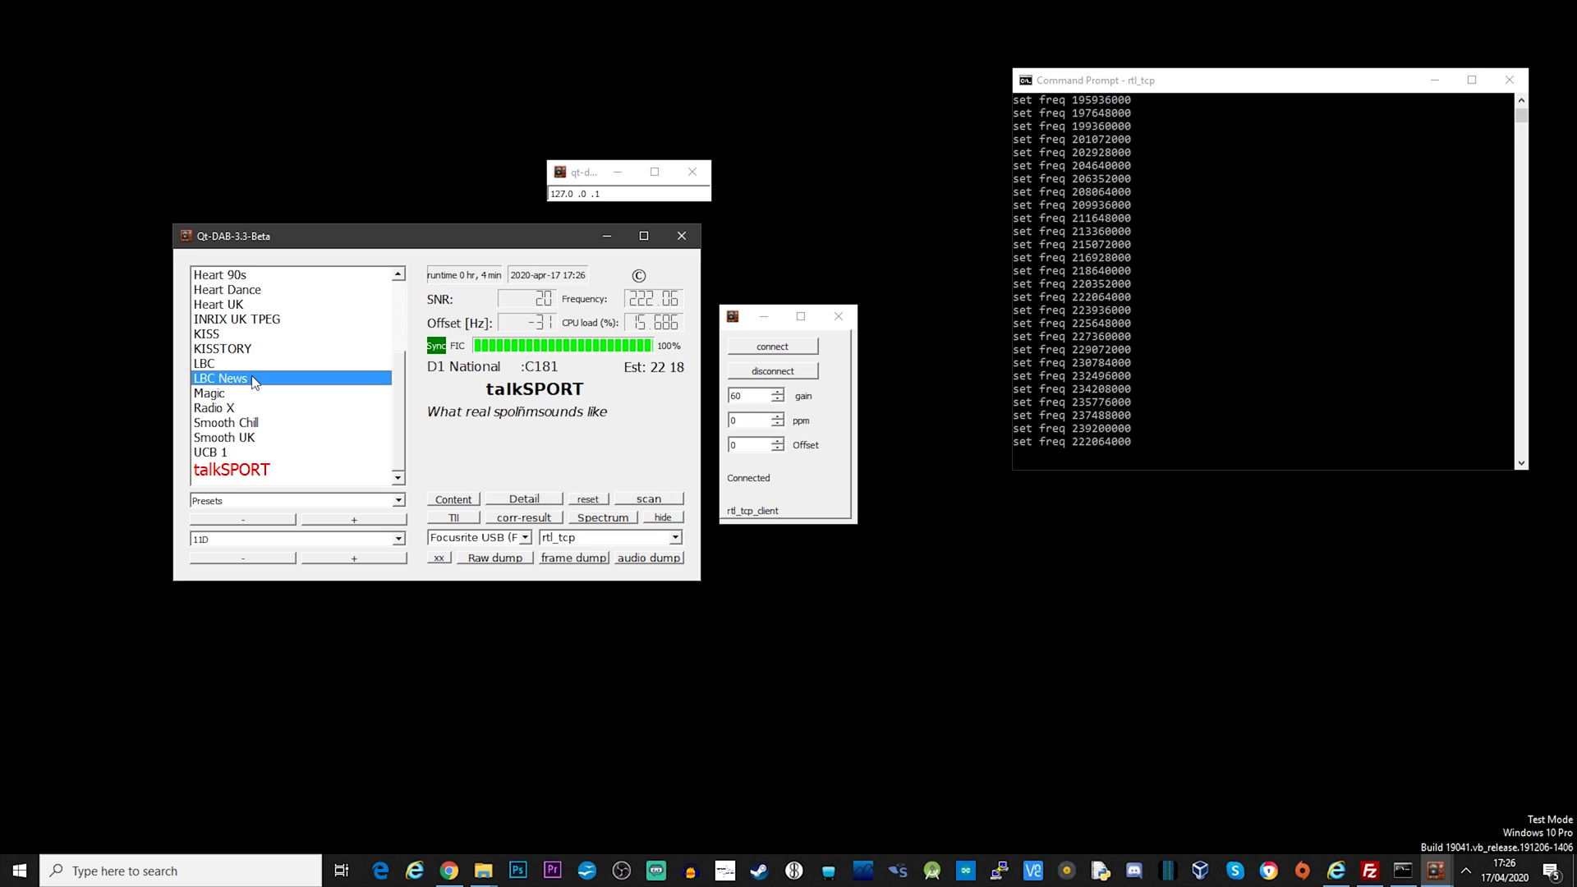
Play LBC News from D1 National, leaving rtl_tcp selected as the input device
left_click(255, 381)
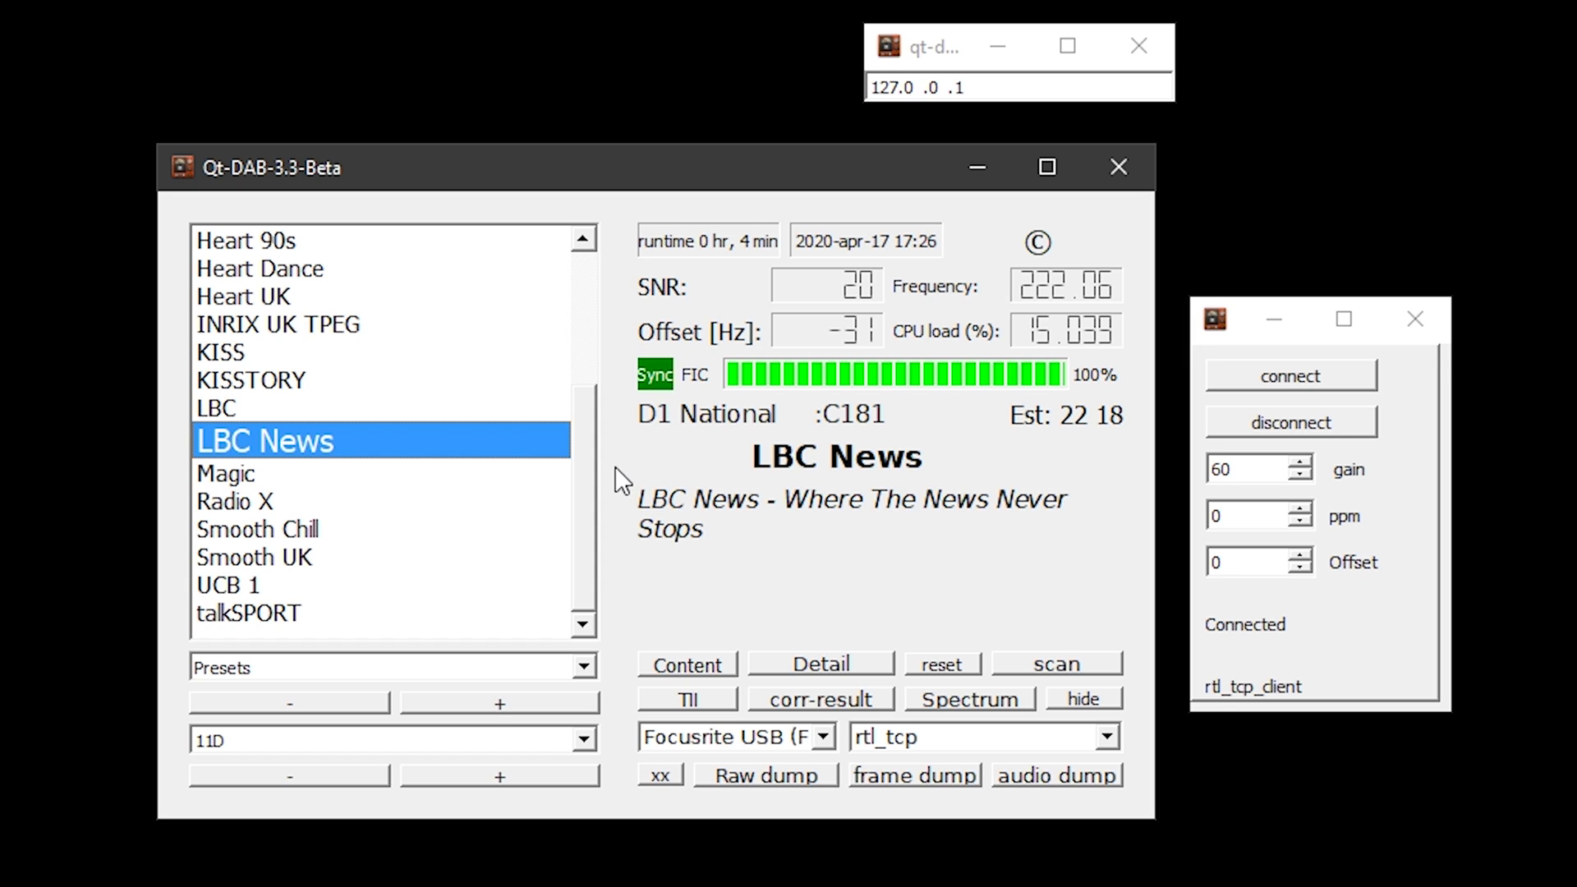
left_click(1111, 741)
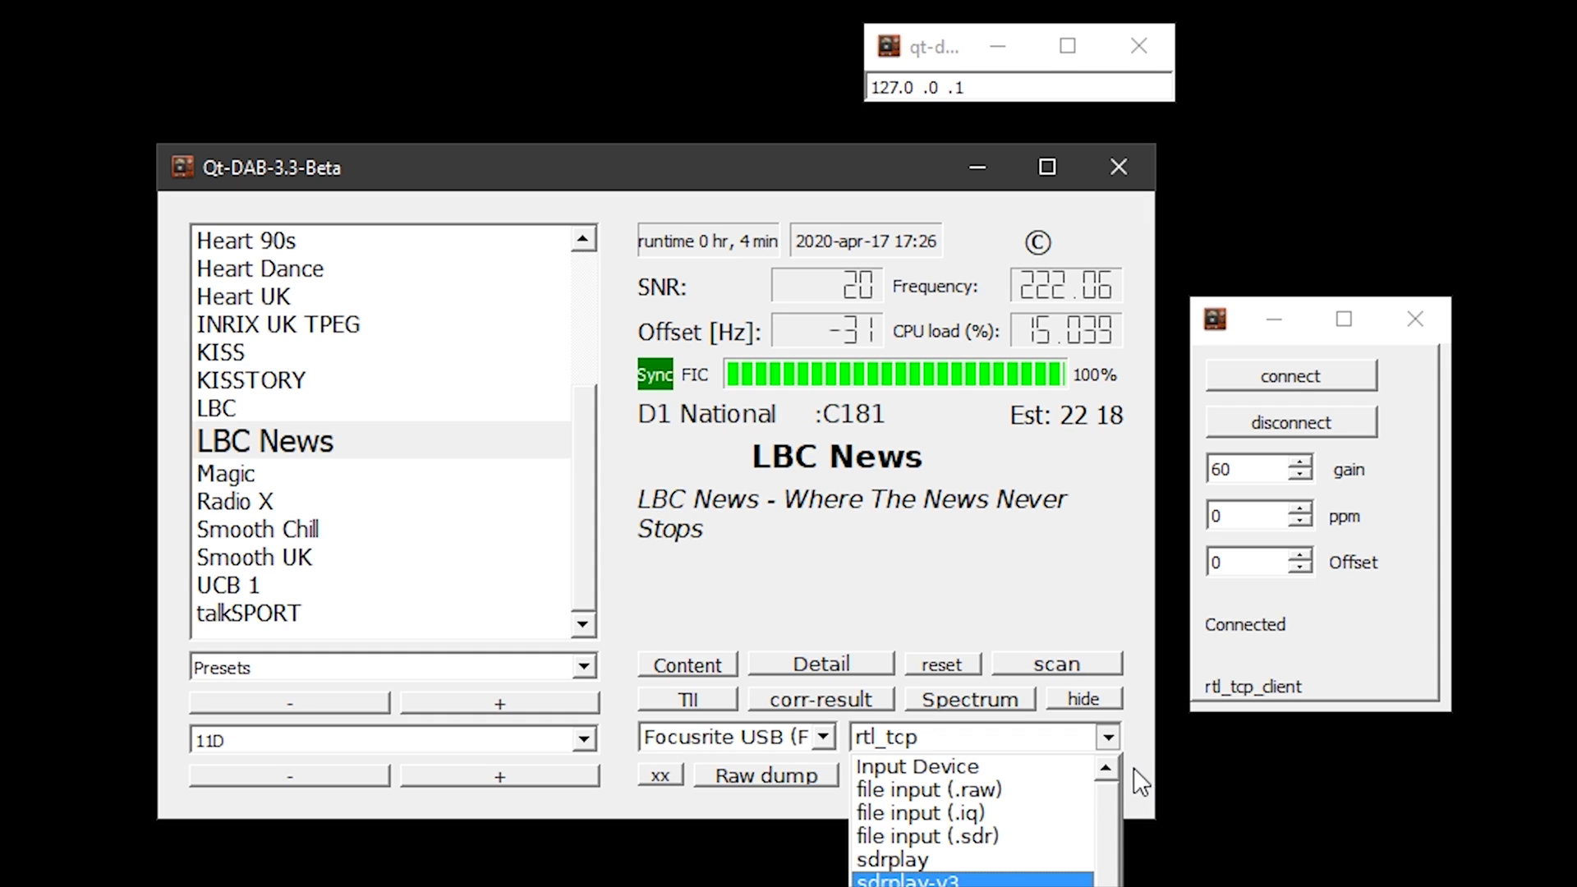
left_click(1091, 585)
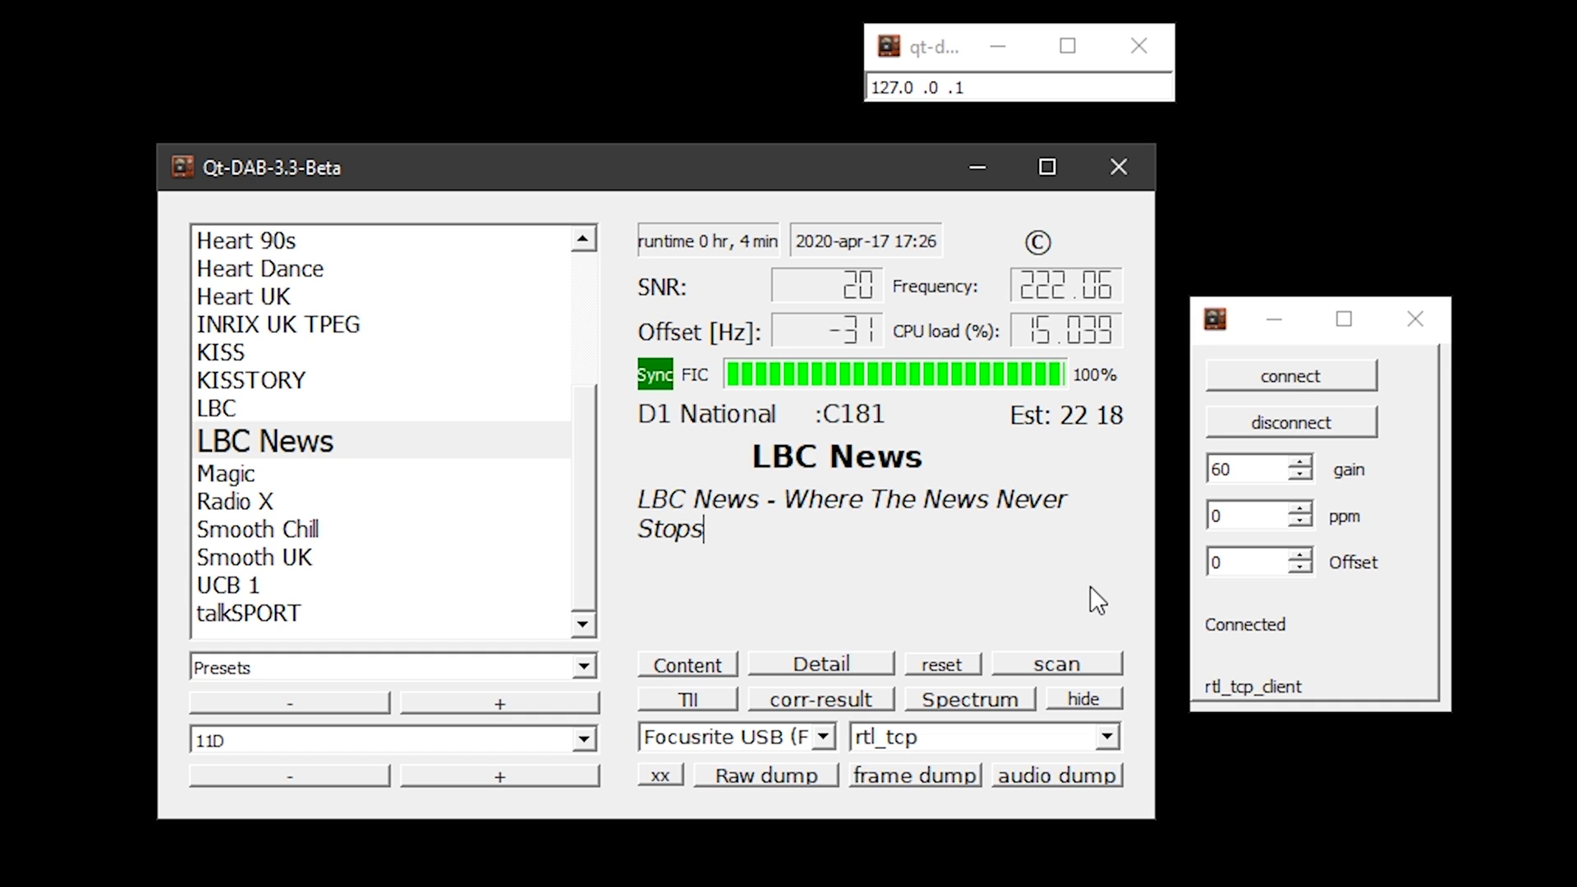